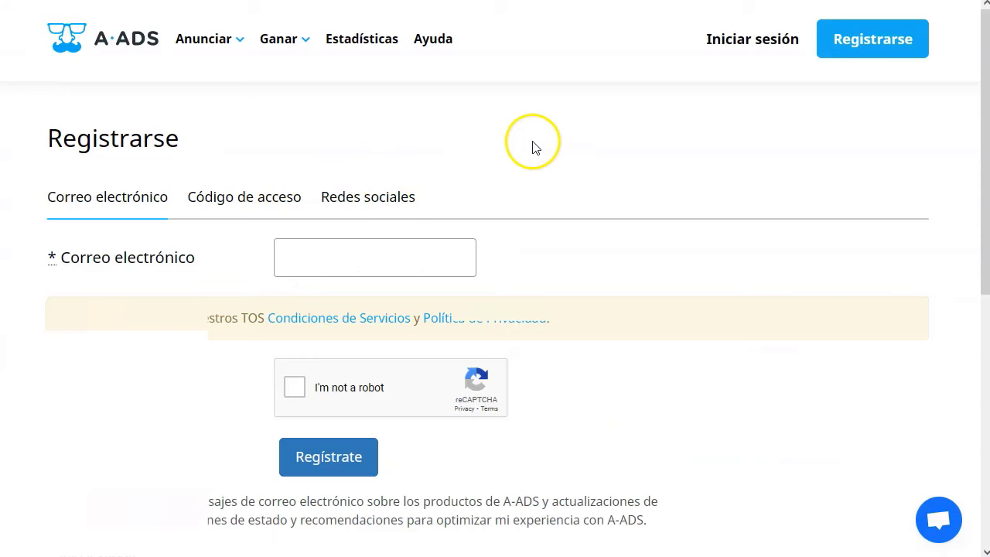
Step: Sign in to the existing account with the prefilled credentials, solving the bicycles picture verification
{"action": "left_click", "coordinate": [750, 40]}
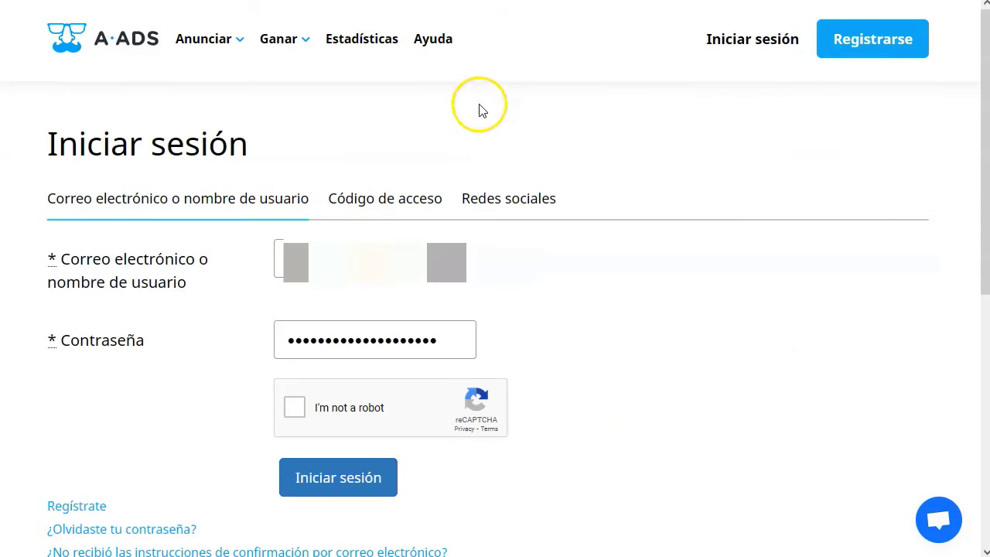
{"action": "left_click", "coordinate": [295, 408]}
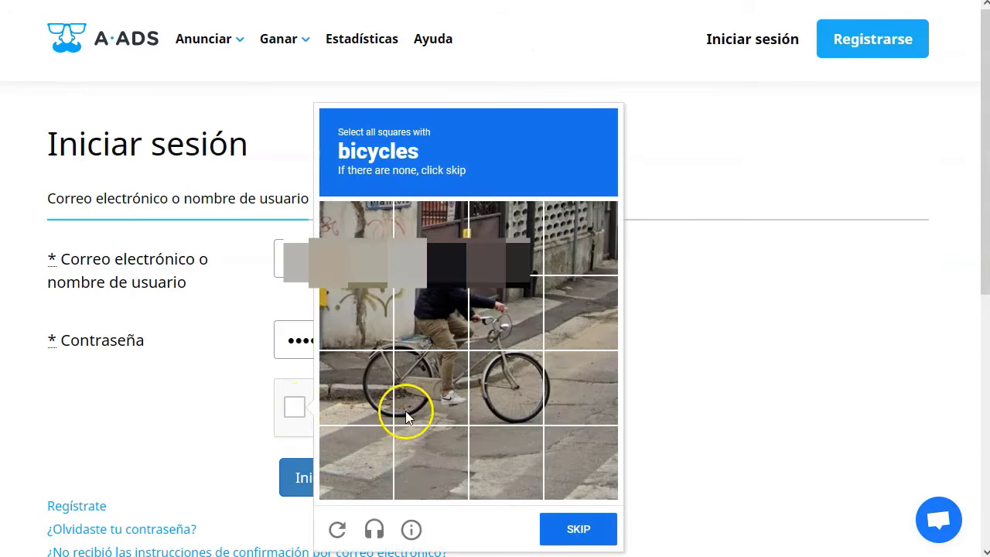
{"action": "left_click", "coordinate": [385, 408]}
{"action": "left_click", "coordinate": [433, 387]}
{"action": "left_click", "coordinate": [509, 390]}
{"action": "left_click", "coordinate": [508, 317]}
{"action": "left_click", "coordinate": [420, 342]}
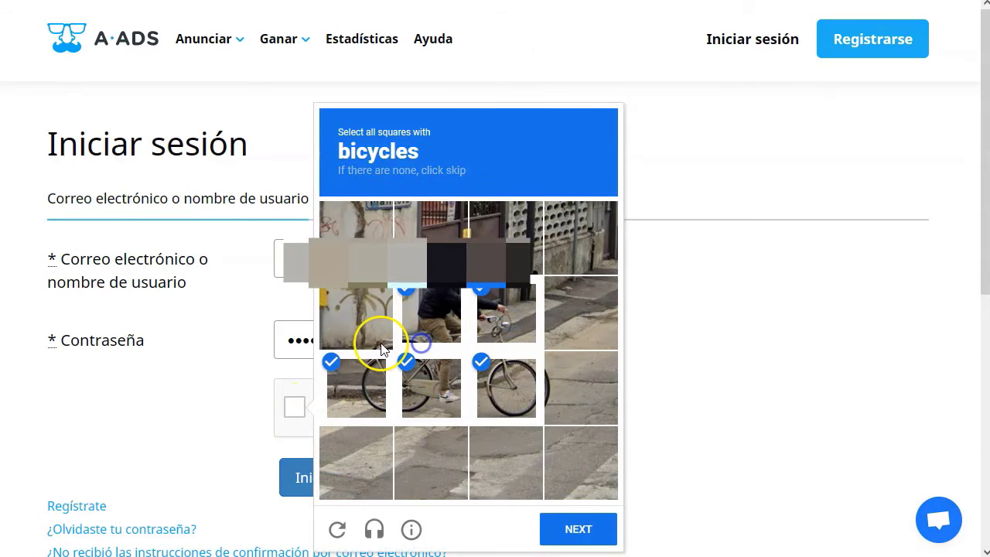
{"action": "left_click", "coordinate": [559, 531]}
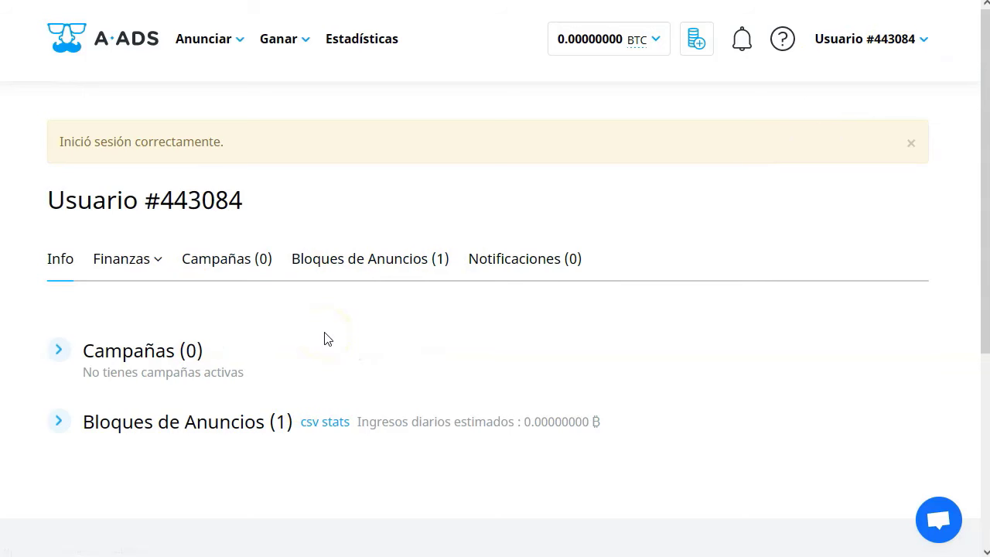
Step: Start creating an ad block for earning, compare the afiliado type, and keep the type set to sitio
{"action": "left_click", "coordinate": [304, 40]}
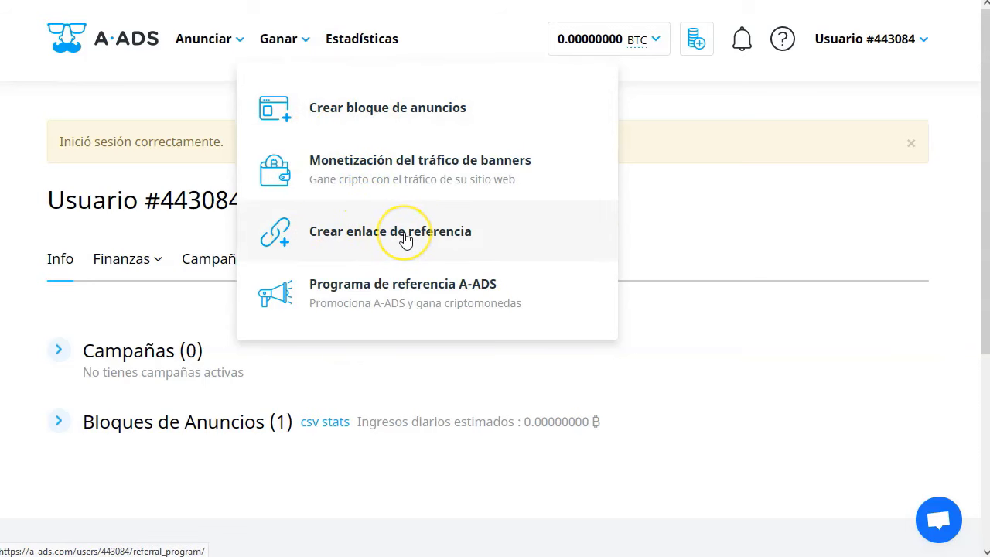
{"action": "left_click", "coordinate": [376, 113]}
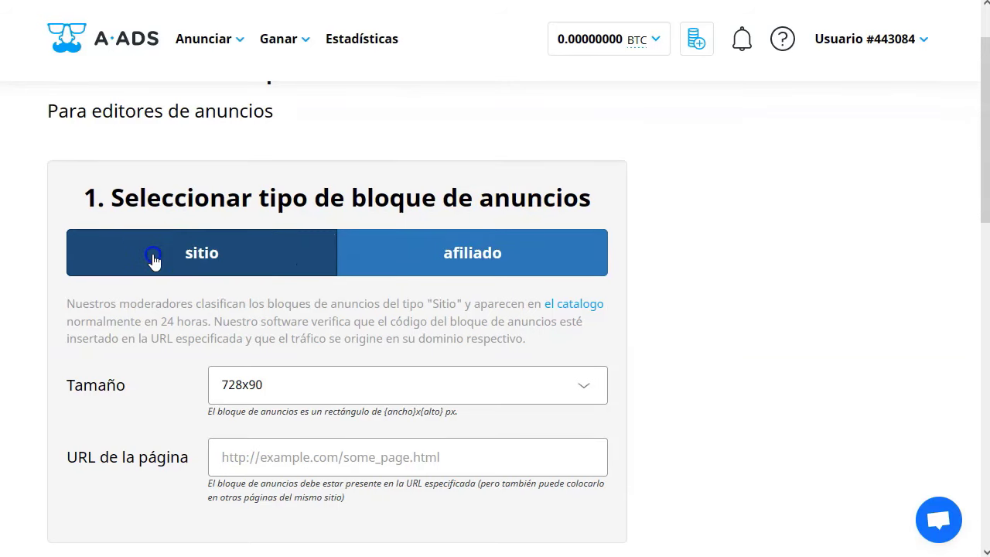
{"action": "scroll", "coordinate": [185, 288], "scroll_direction": "down", "scroll_amount": 1}
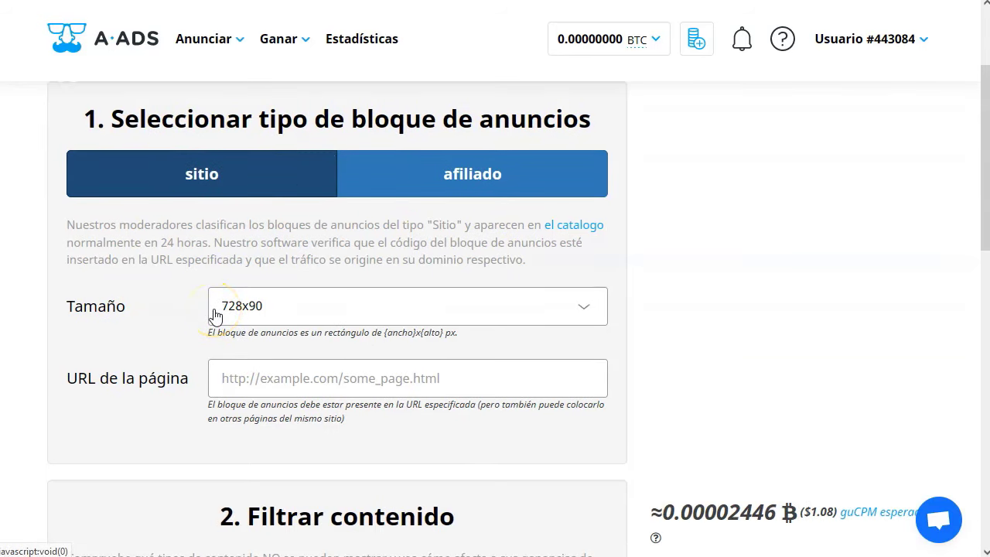
{"action": "left_click", "coordinate": [490, 173]}
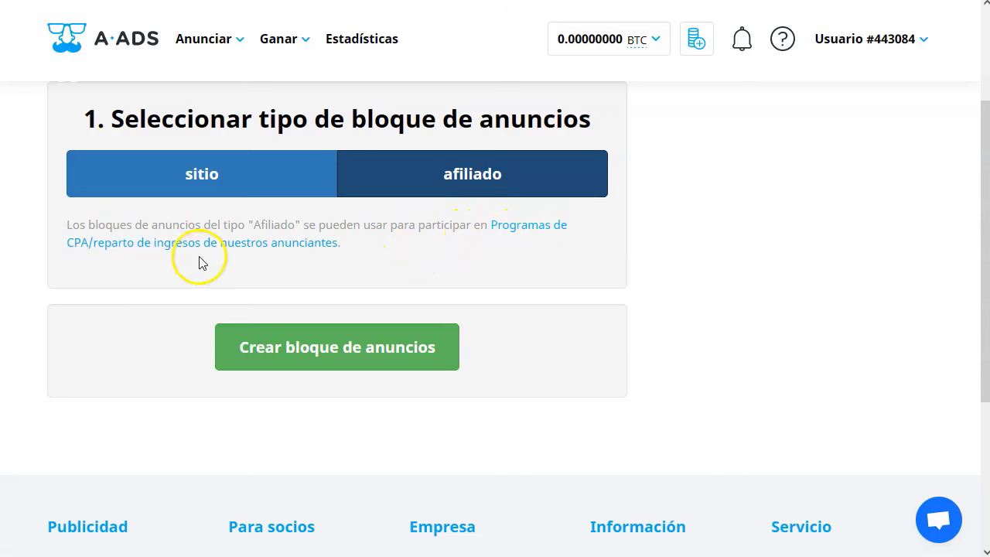
{"action": "left_click", "coordinate": [176, 178]}
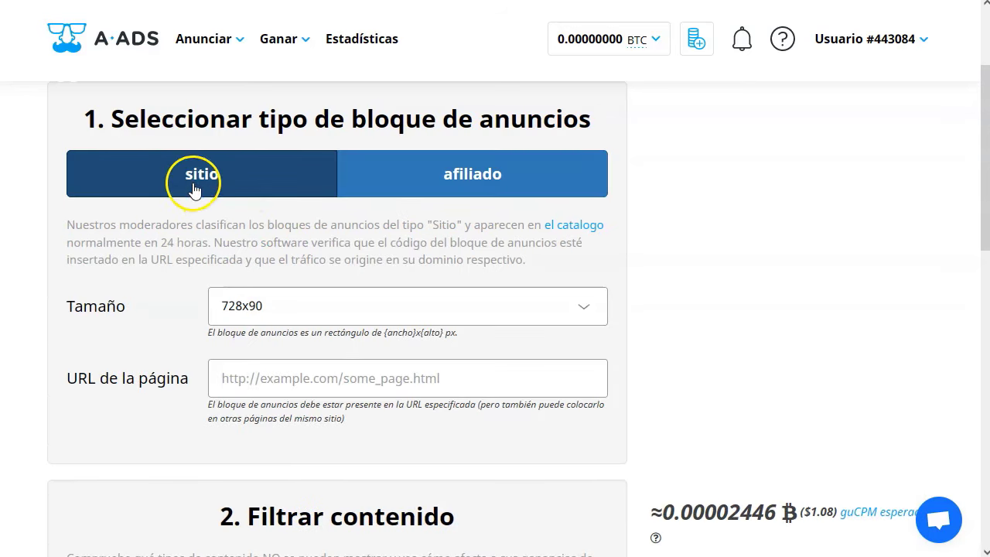
Step: Set the ad block's size to Adaptable
{"action": "scroll", "coordinate": [121, 265], "scroll_direction": "down", "scroll_amount": 1}
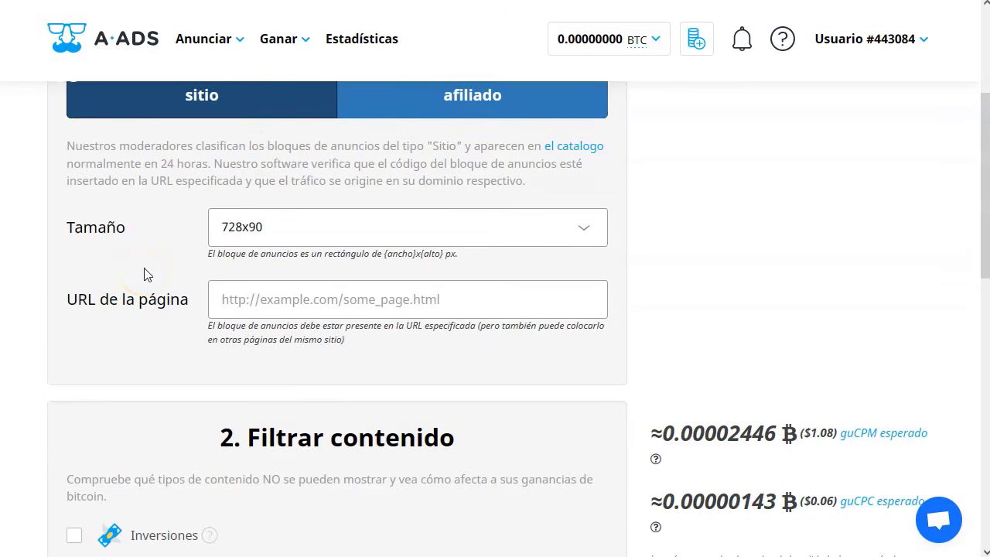
{"action": "left_click", "coordinate": [313, 226]}
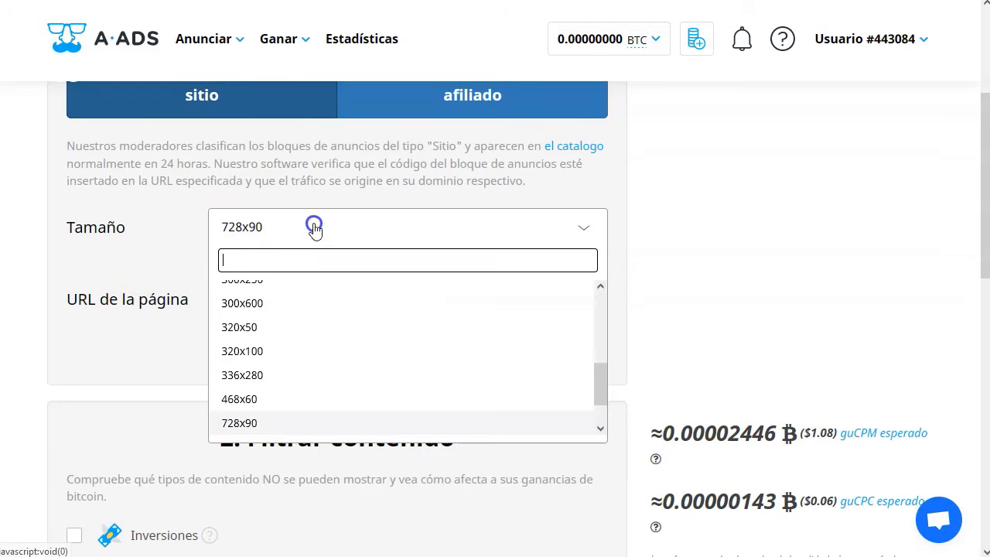
{"action": "scroll", "coordinate": [305, 364], "scroll_direction": "up", "scroll_amount": 6}
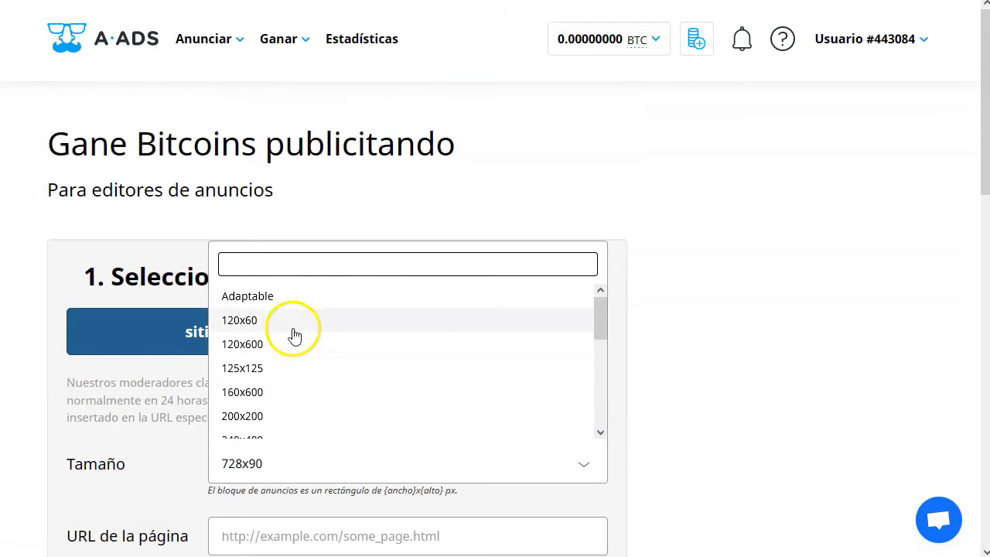
{"action": "left_click", "coordinate": [247, 296]}
{"action": "scroll", "coordinate": [132, 305], "scroll_direction": "down", "scroll_amount": 4}
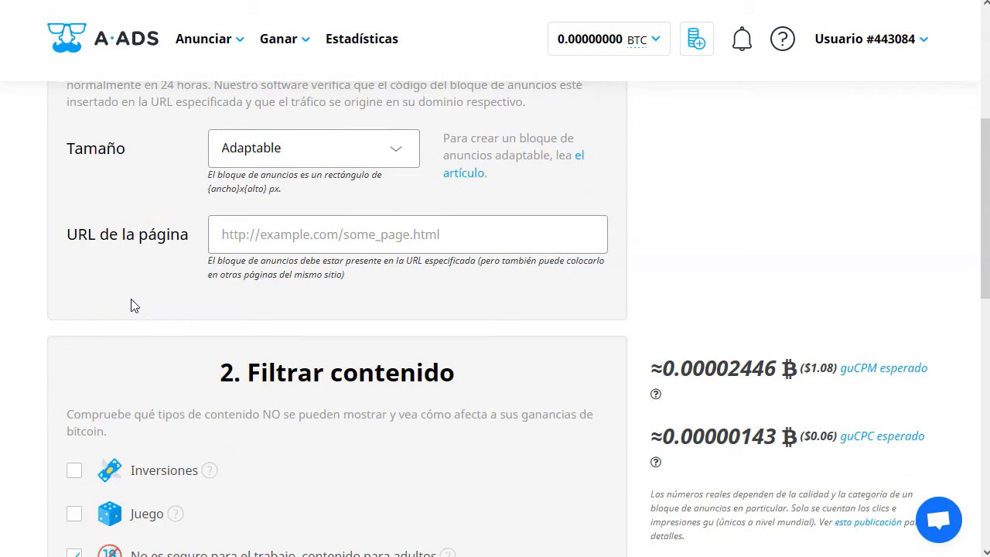
Step: Read the help article on creating an adaptable ad block and return to the ad block form
{"action": "scroll", "coordinate": [133, 305], "scroll_direction": "down", "scroll_amount": 5}
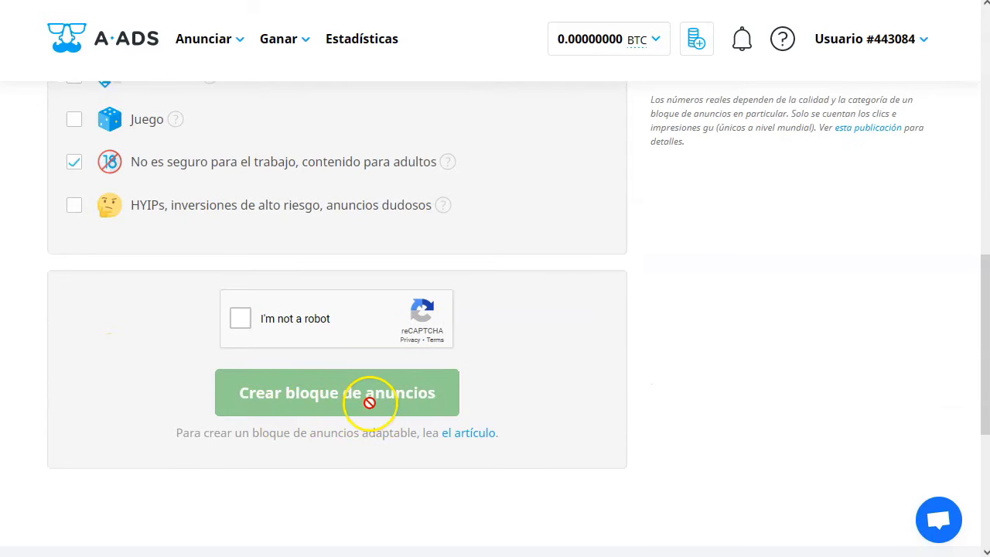
{"action": "left_click", "coordinate": [479, 433]}
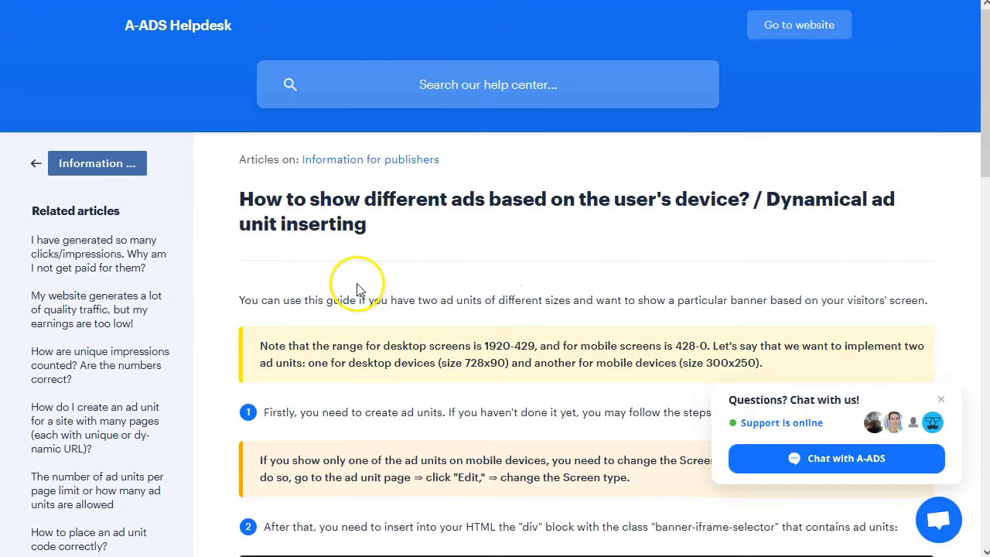
{"action": "scroll", "coordinate": [444, 278], "scroll_direction": "down", "scroll_amount": 5}
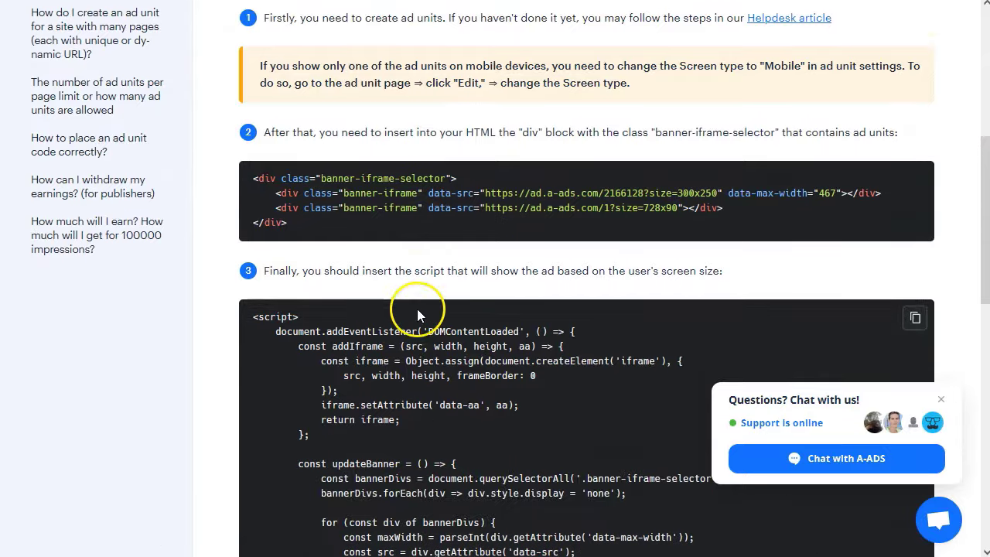
{"action": "scroll", "coordinate": [416, 308], "scroll_direction": "down", "scroll_amount": 8}
{"action": "scroll", "coordinate": [417, 309], "scroll_direction": "up", "scroll_amount": 13}
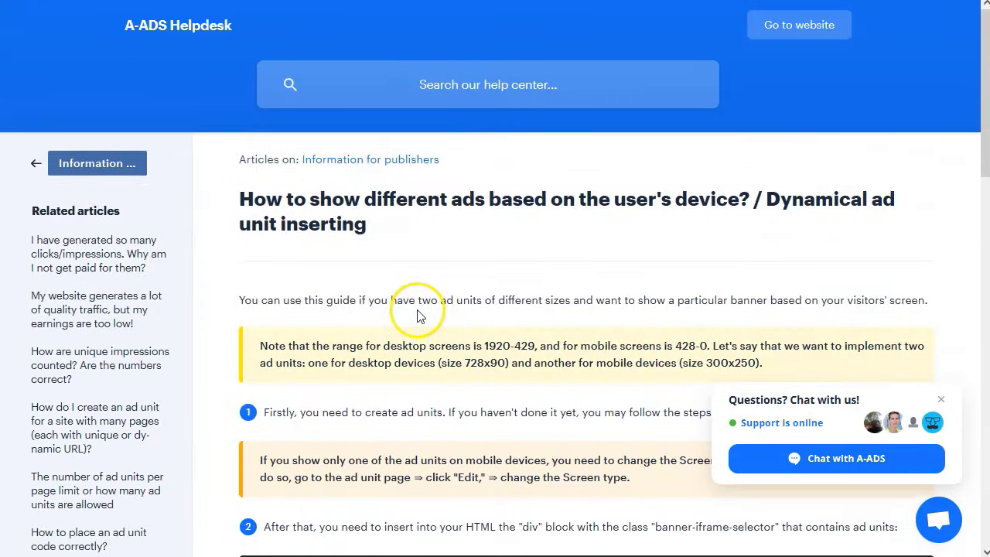
{"action": "key", "text": "ctrl+w"}
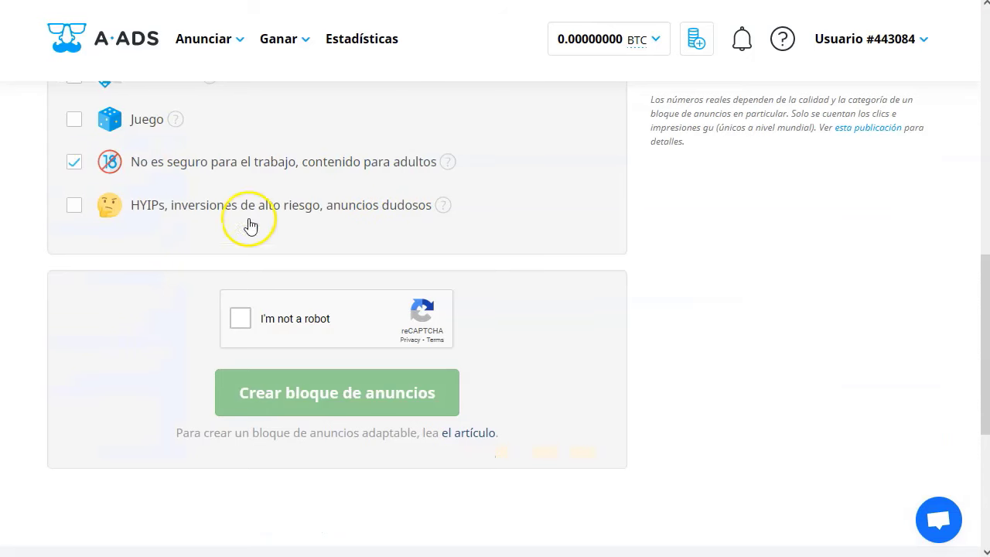
Step: Set the ad block's size to 300x600
{"action": "scroll", "coordinate": [207, 235], "scroll_direction": "up", "scroll_amount": 1}
{"action": "scroll", "coordinate": [170, 247], "scroll_direction": "up", "scroll_amount": 7}
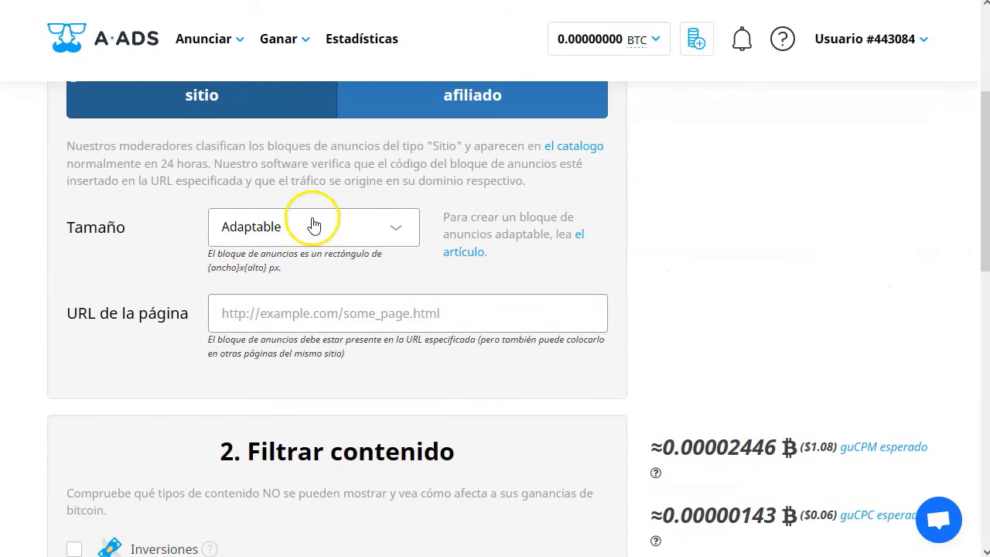
{"action": "left_click", "coordinate": [322, 232]}
{"action": "scroll", "coordinate": [293, 353], "scroll_direction": "down", "scroll_amount": 2}
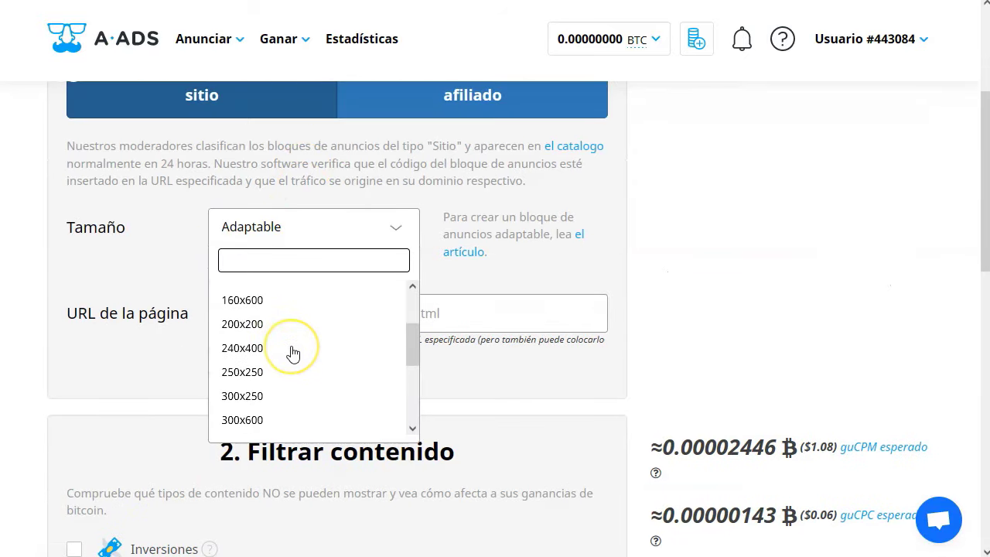
{"action": "scroll", "coordinate": [274, 394], "scroll_direction": "down", "scroll_amount": 2}
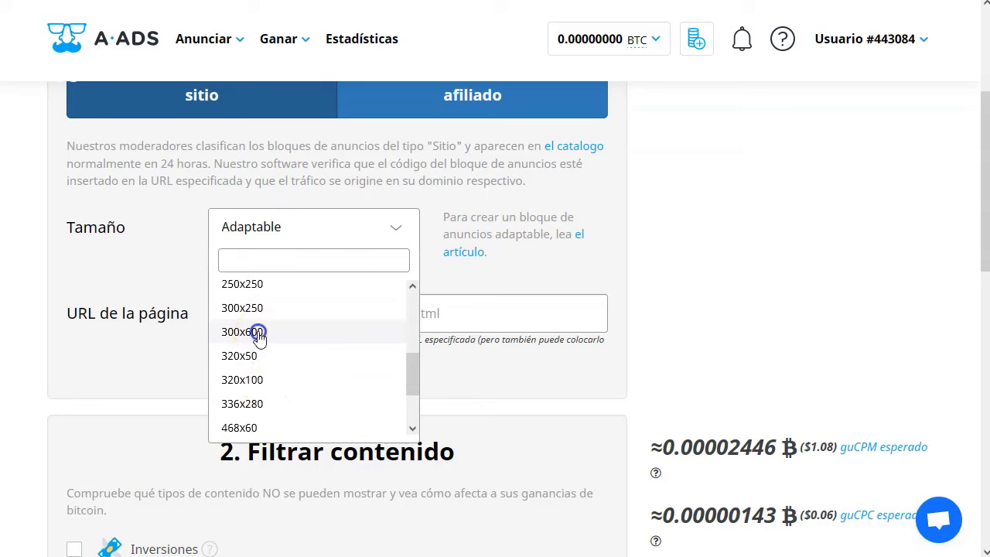
{"action": "left_click", "coordinate": [258, 332]}
Step: Switch to Blogger and open the Bajar de Peso sin Esfuerzo blog in a new private window
{"action": "left_click", "coordinate": [484, 304]}
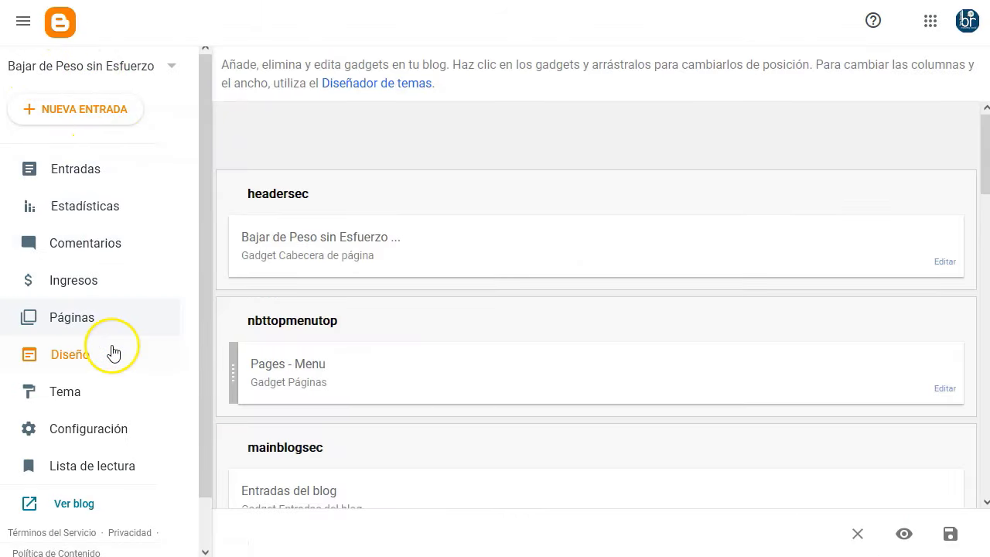
{"action": "right_click", "coordinate": [77, 451]}
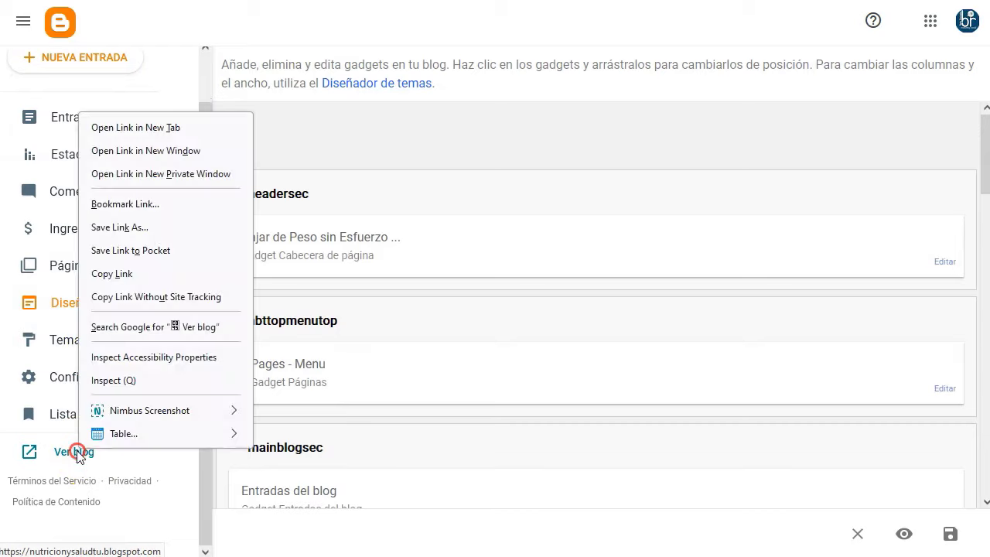
{"action": "left_click", "coordinate": [183, 173]}
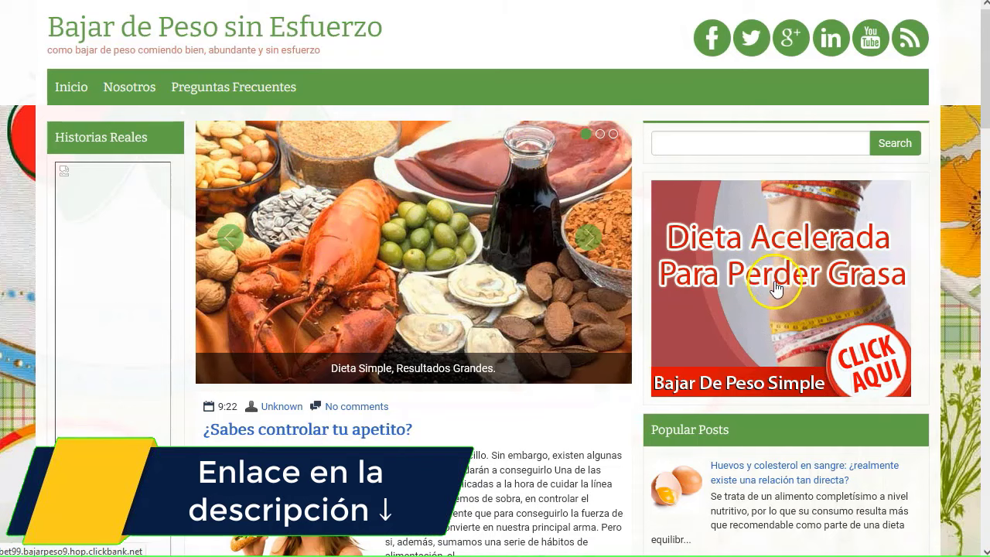
{"action": "scroll", "coordinate": [789, 257], "scroll_direction": "down", "scroll_amount": 1}
{"action": "scroll", "coordinate": [774, 271], "scroll_direction": "down", "scroll_amount": 4}
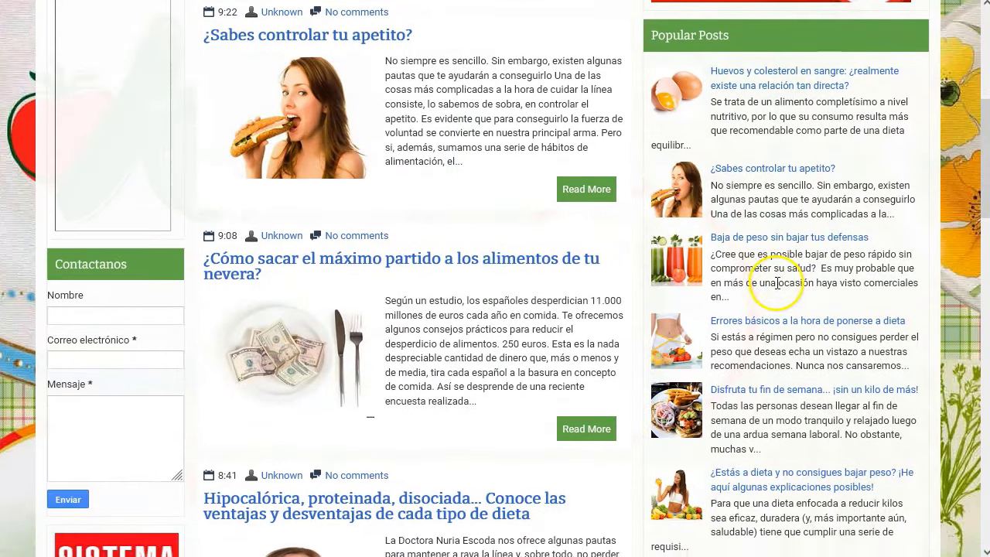
{"action": "scroll", "coordinate": [474, 298], "scroll_direction": "down", "scroll_amount": 2}
{"action": "scroll", "coordinate": [476, 297], "scroll_direction": "down", "scroll_amount": 7}
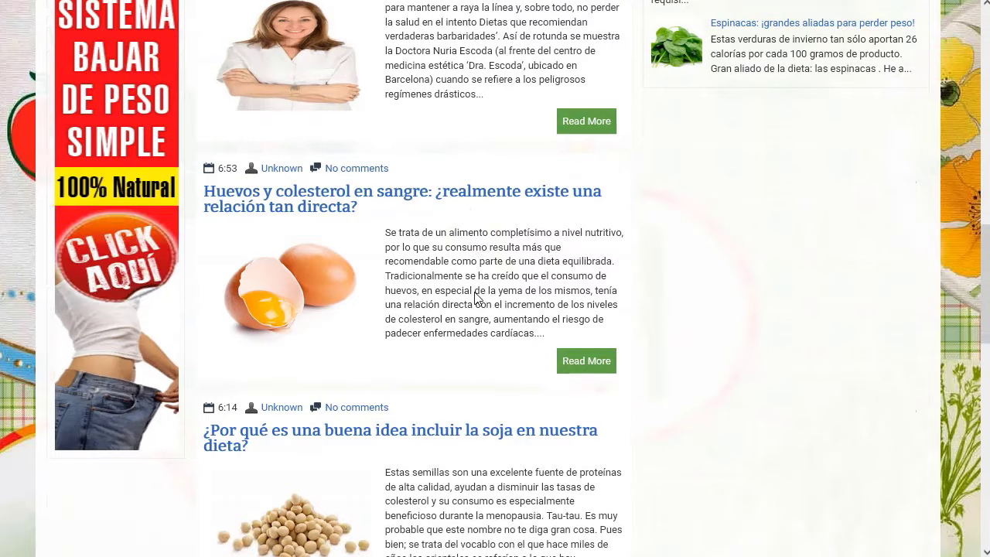
{"action": "scroll", "coordinate": [472, 294], "scroll_direction": "up", "scroll_amount": 15}
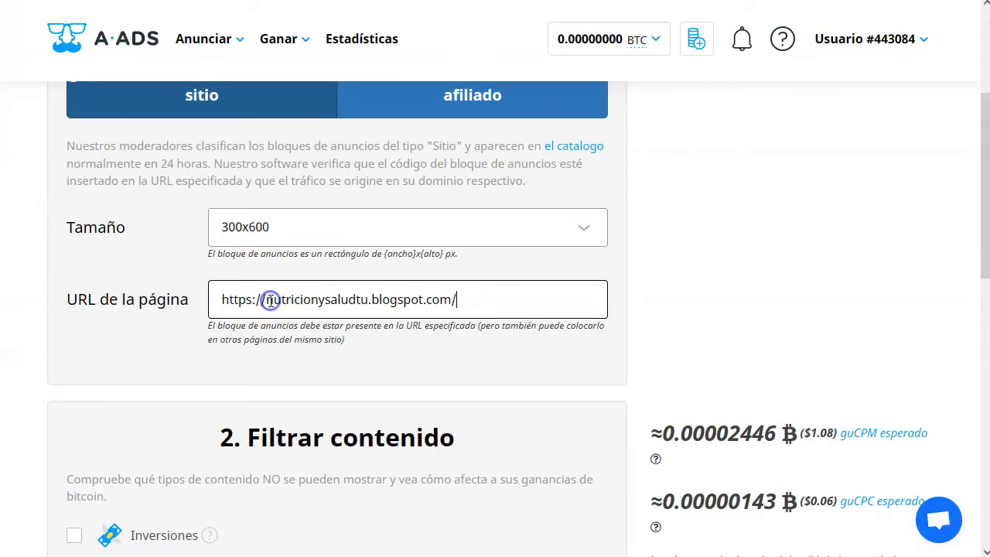
Step: Read the explanations of the expected guCPM and guCPC earnings beside the content filters
{"action": "scroll", "coordinate": [260, 324], "scroll_direction": "down", "scroll_amount": 3}
{"action": "scroll", "coordinate": [260, 324], "scroll_direction": "down", "scroll_amount": 2}
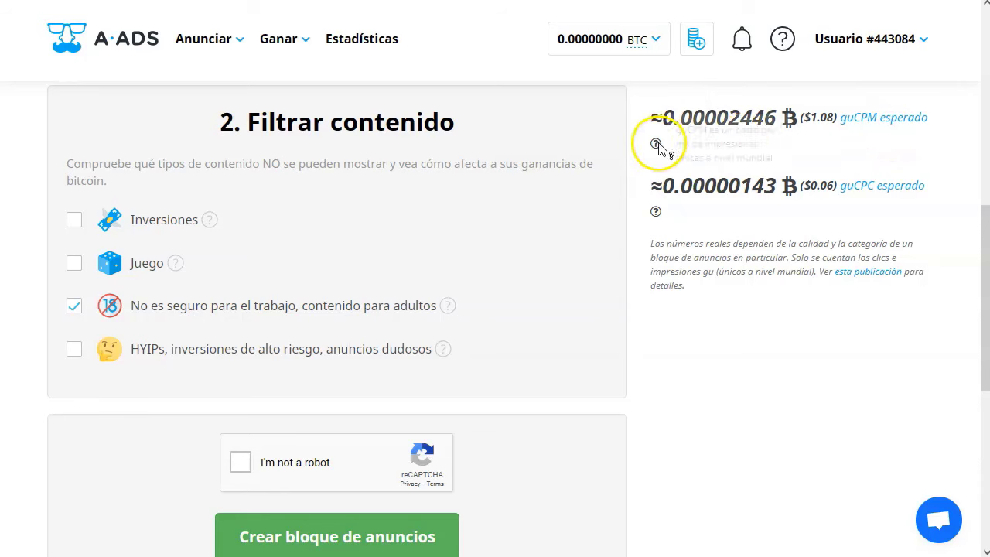
{"action": "mouse_move", "coordinate": [657, 146]}
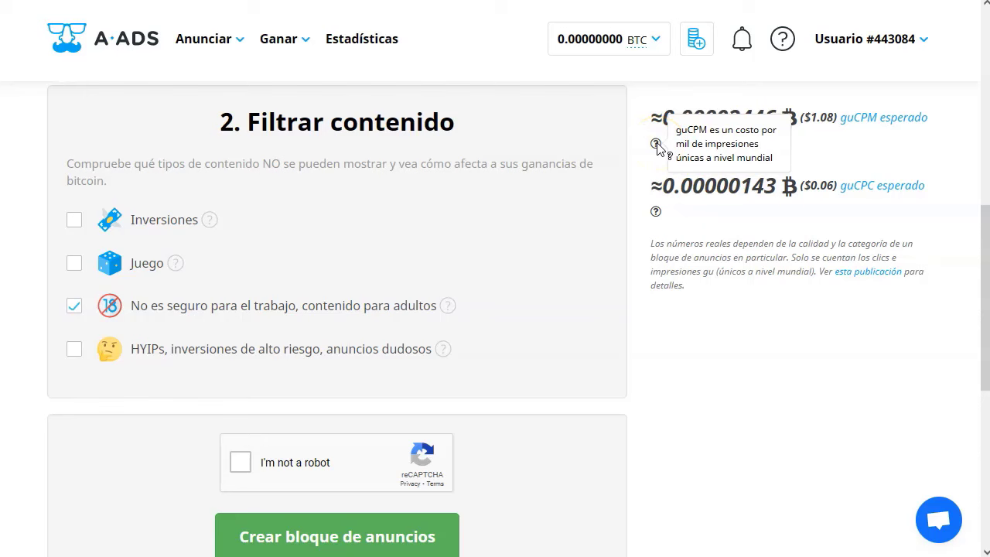
{"action": "mouse_move", "coordinate": [656, 214]}
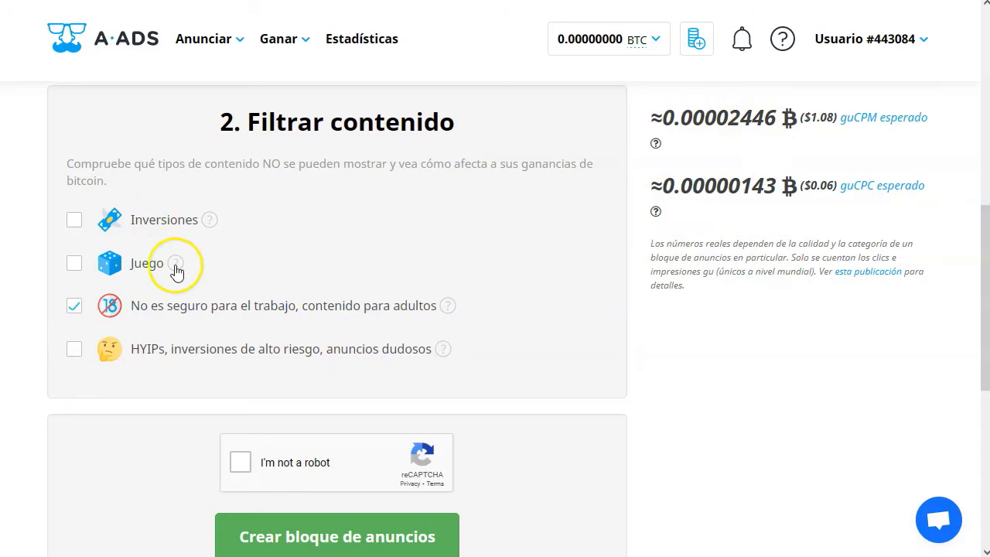
Step: Test excluding Inversiones and Juego content, clear both filters, and exclude HYIPs, high-risk investments and dubious ads
{"action": "left_click", "coordinate": [77, 224]}
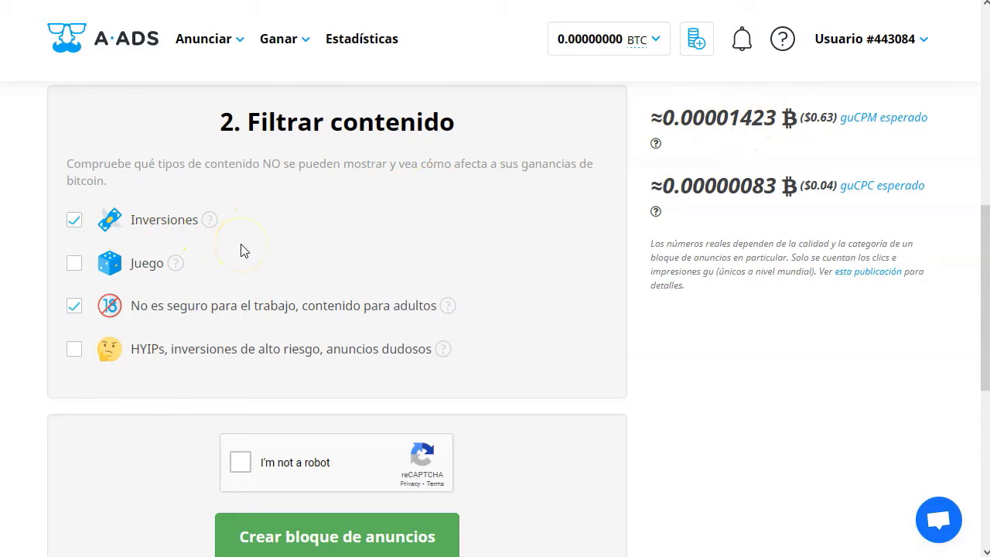
{"action": "left_click", "coordinate": [75, 223]}
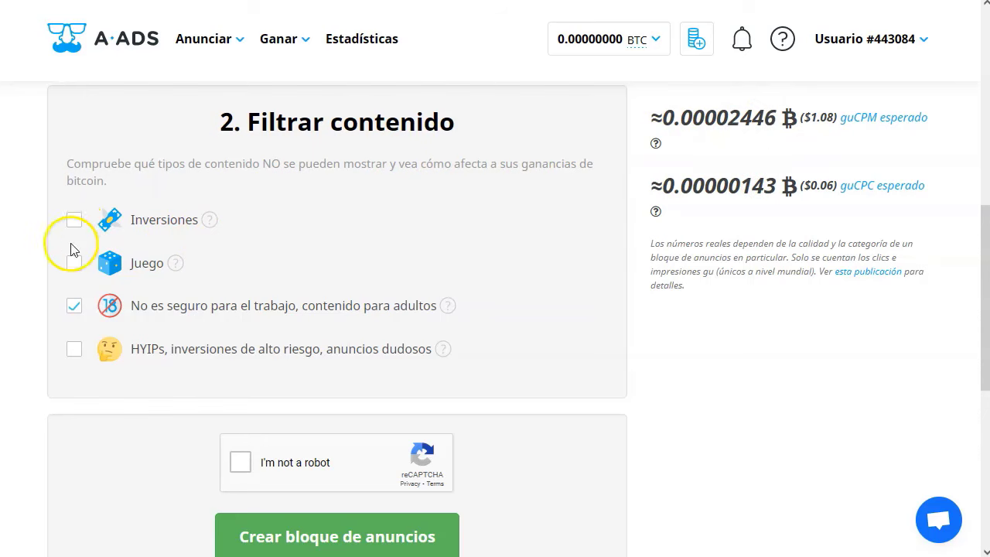
{"action": "left_click", "coordinate": [71, 264]}
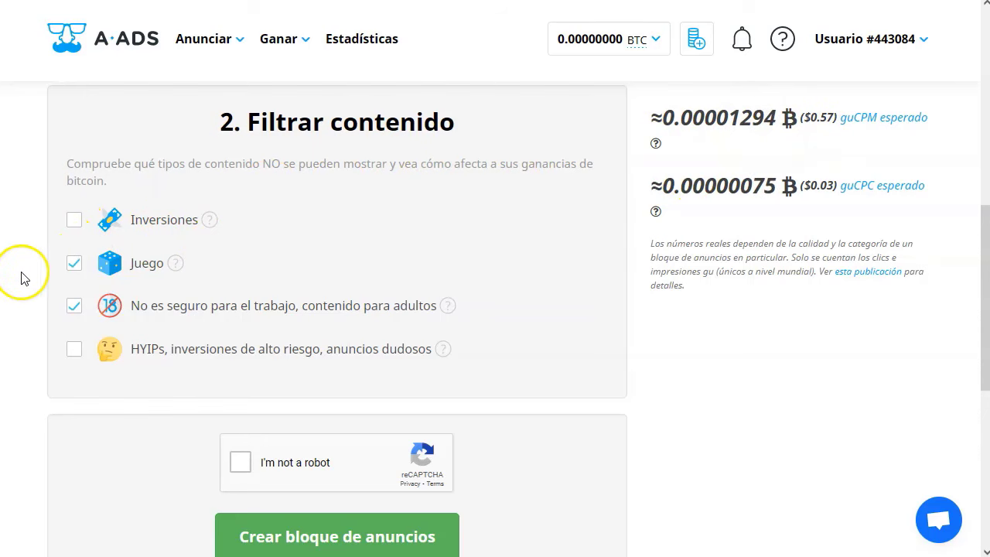
{"action": "left_click", "coordinate": [74, 267]}
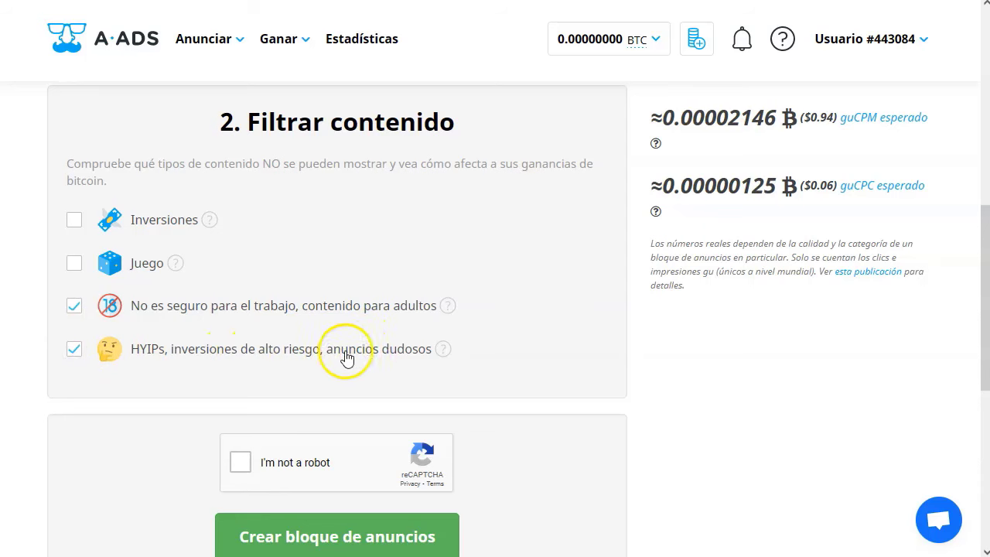
{"action": "scroll", "coordinate": [155, 362], "scroll_direction": "down", "scroll_amount": 1}
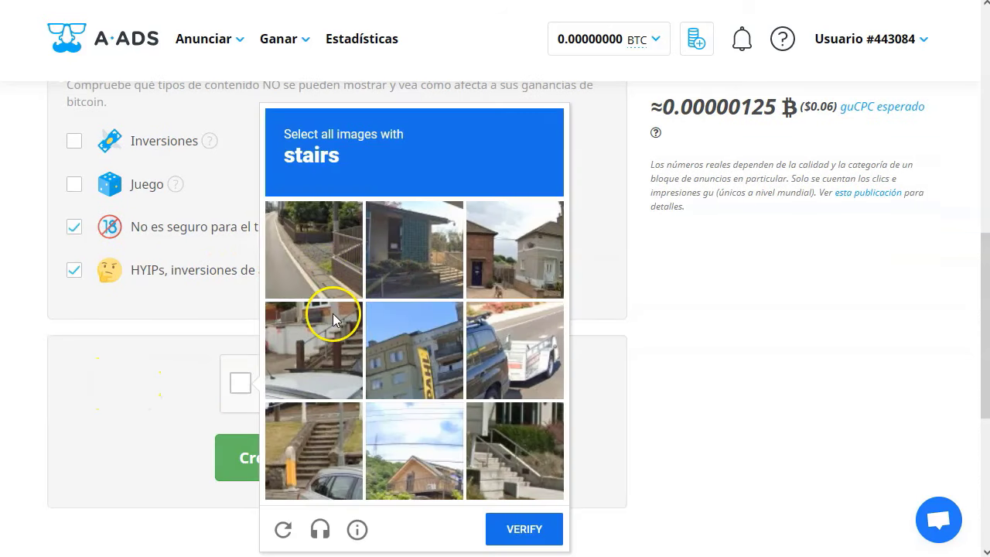
Step: Complete the reCAPTCHA challenge by marking every image with stairs and create the 300x600 ad block
{"action": "left_click", "coordinate": [332, 359]}
{"action": "left_click", "coordinate": [331, 433]}
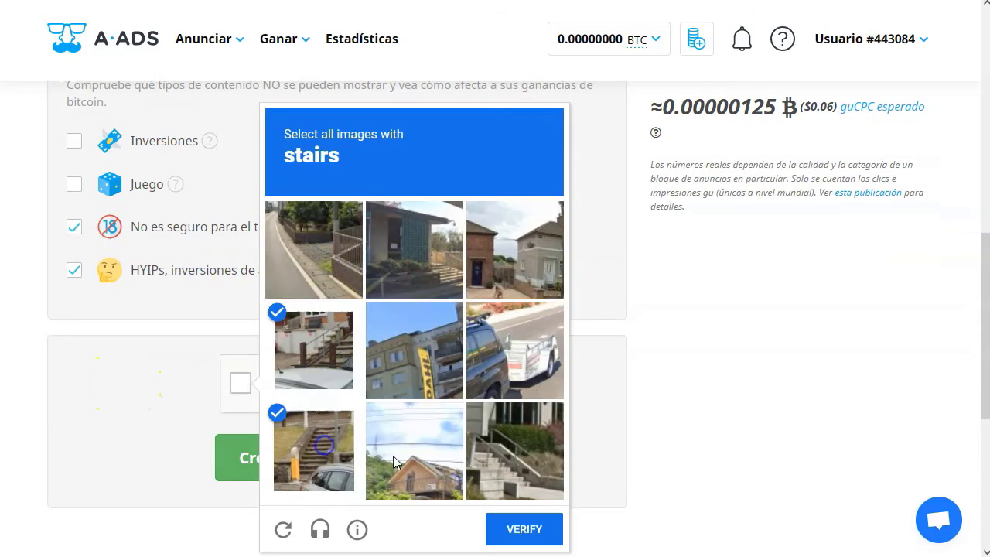
{"action": "left_click", "coordinate": [518, 460]}
{"action": "left_click", "coordinate": [426, 276]}
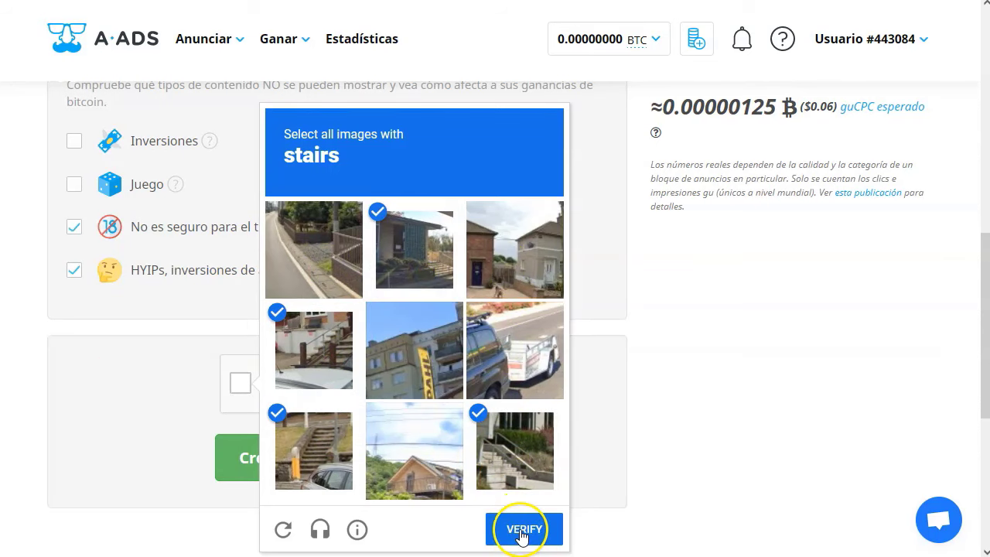
{"action": "left_click", "coordinate": [524, 529]}
{"action": "left_click", "coordinate": [344, 456]}
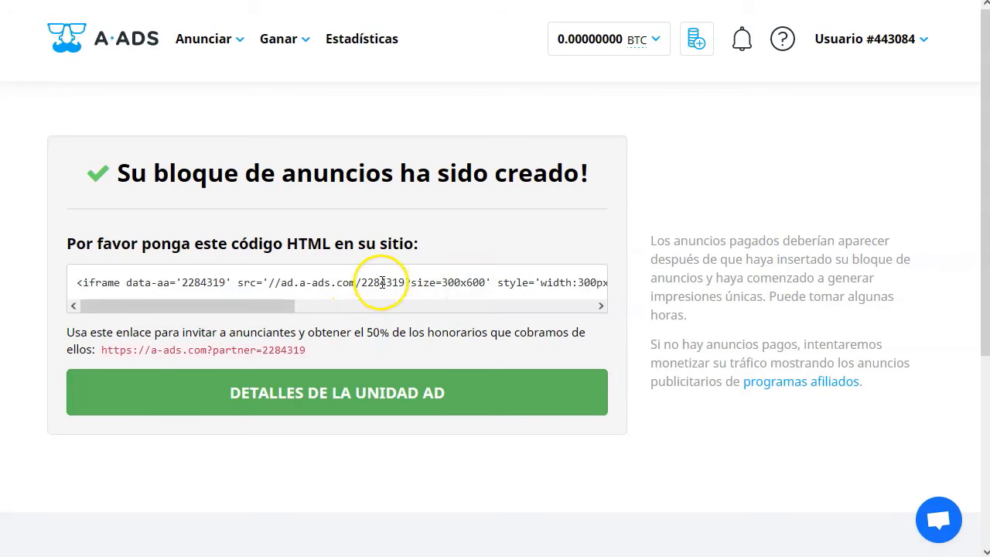
Step: Copy the HTML iframe code of the new 300x600 ad block
{"action": "left_click", "coordinate": [381, 282]}
{"action": "right_click", "coordinate": [382, 283]}
{"action": "left_click", "coordinate": [404, 305]}
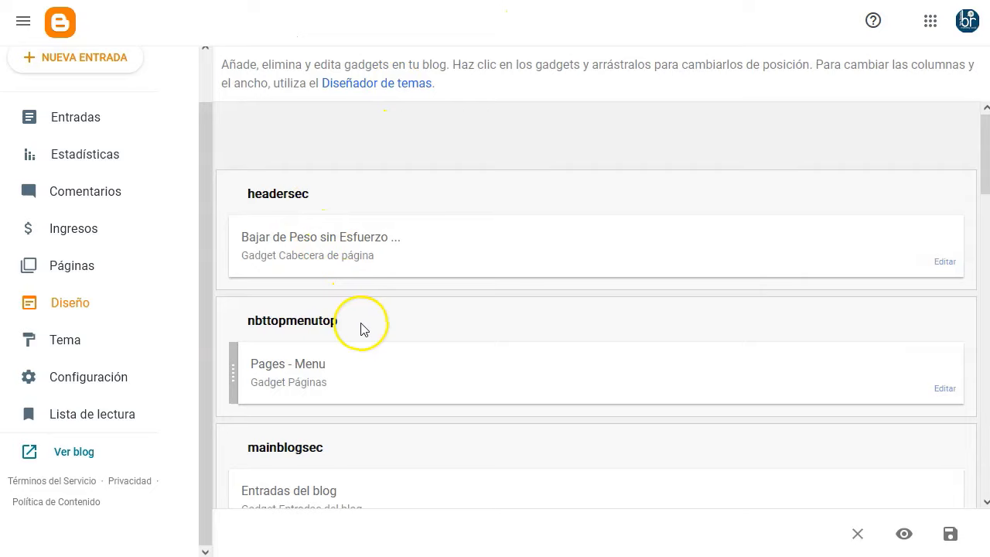
Step: In Blogger, look through the blog's layout sections and inspect the code of the sidebarbright HTML/JavaScript gadget
{"action": "scroll", "coordinate": [361, 322], "scroll_direction": "down", "scroll_amount": 1}
{"action": "scroll", "coordinate": [361, 323], "scroll_direction": "down", "scroll_amount": 5}
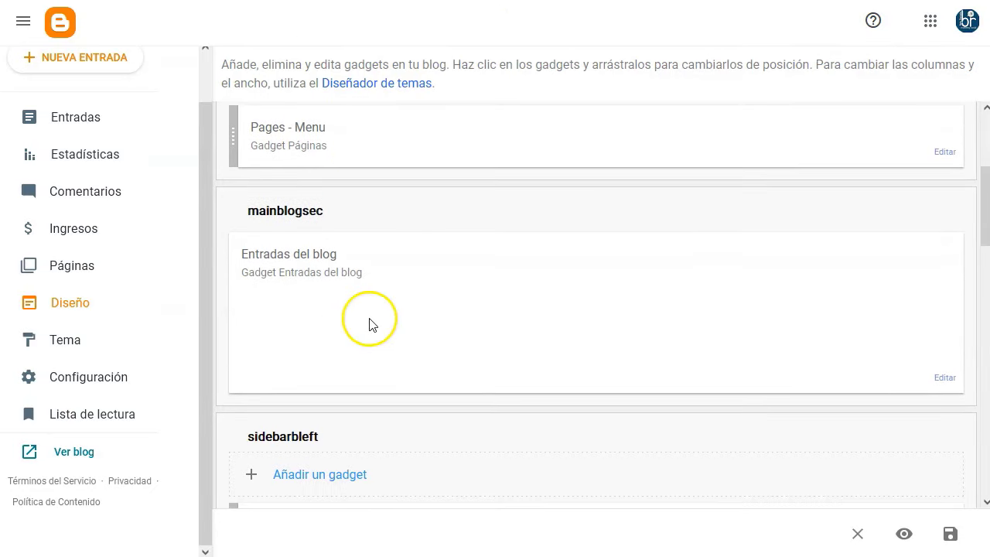
{"action": "scroll", "coordinate": [369, 325], "scroll_direction": "down", "scroll_amount": 1}
{"action": "scroll", "coordinate": [376, 325], "scroll_direction": "up", "scroll_amount": 3}
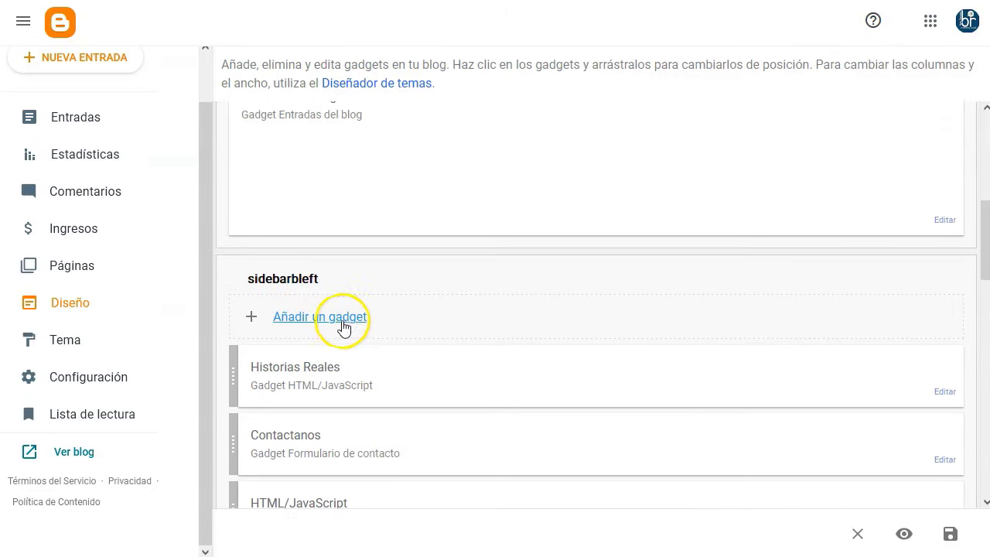
{"action": "scroll", "coordinate": [352, 341], "scroll_direction": "down", "scroll_amount": 3}
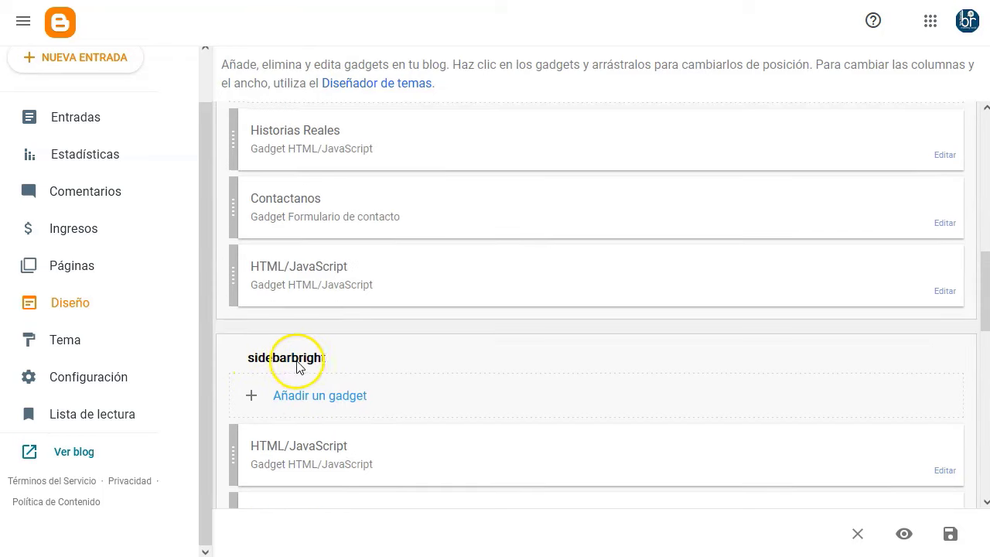
{"action": "scroll", "coordinate": [376, 348], "scroll_direction": "down", "scroll_amount": 1}
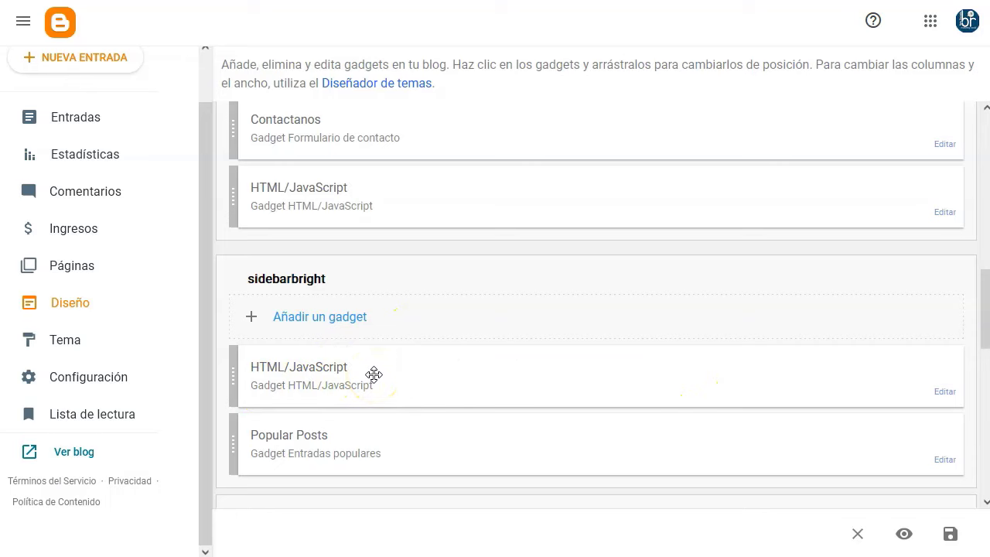
{"action": "left_click", "coordinate": [945, 394]}
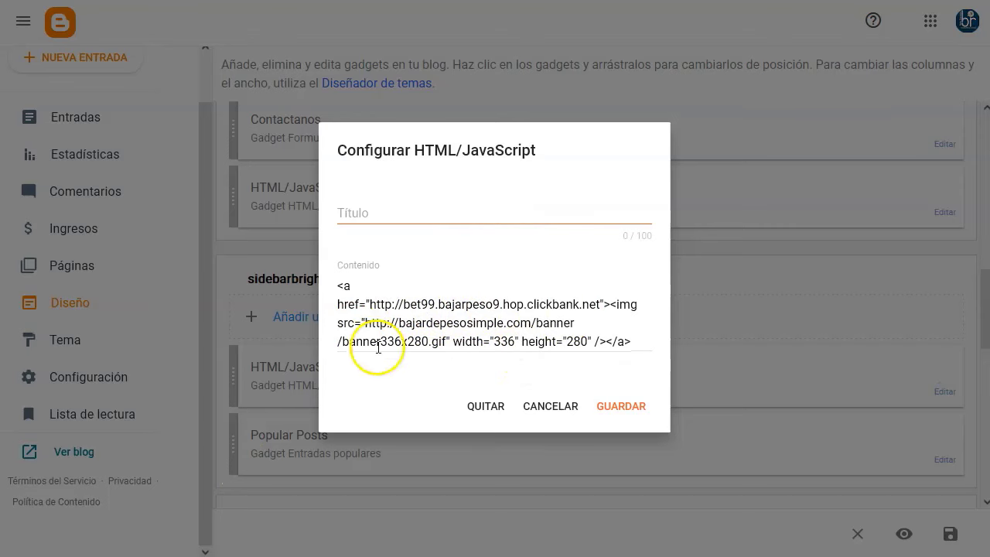
{"action": "left_click", "coordinate": [552, 406]}
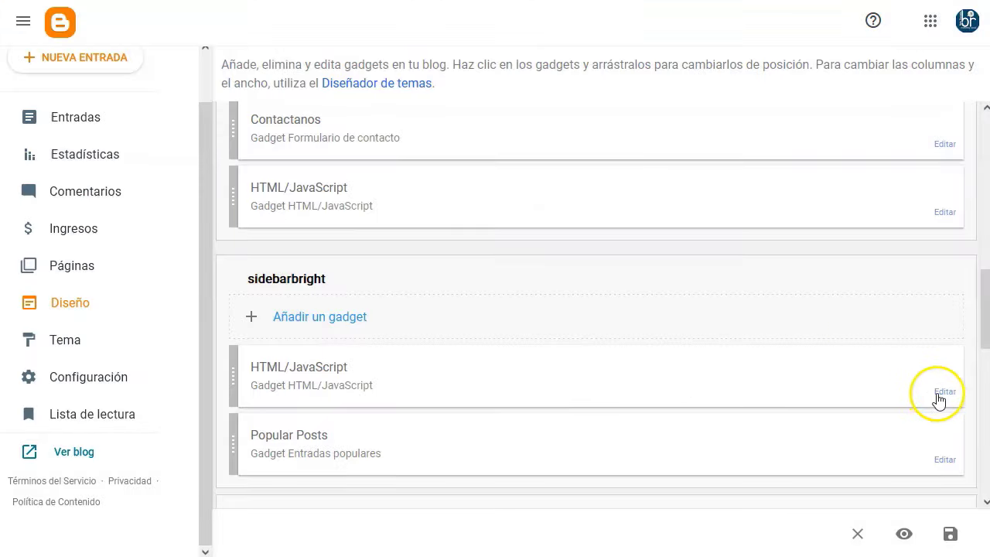
Step: Remove the existing HTML/JavaScript banner gadget from the sidebarbright section
{"action": "left_click", "coordinate": [942, 393]}
{"action": "left_click", "coordinate": [485, 406]}
{"action": "left_click", "coordinate": [599, 322]}
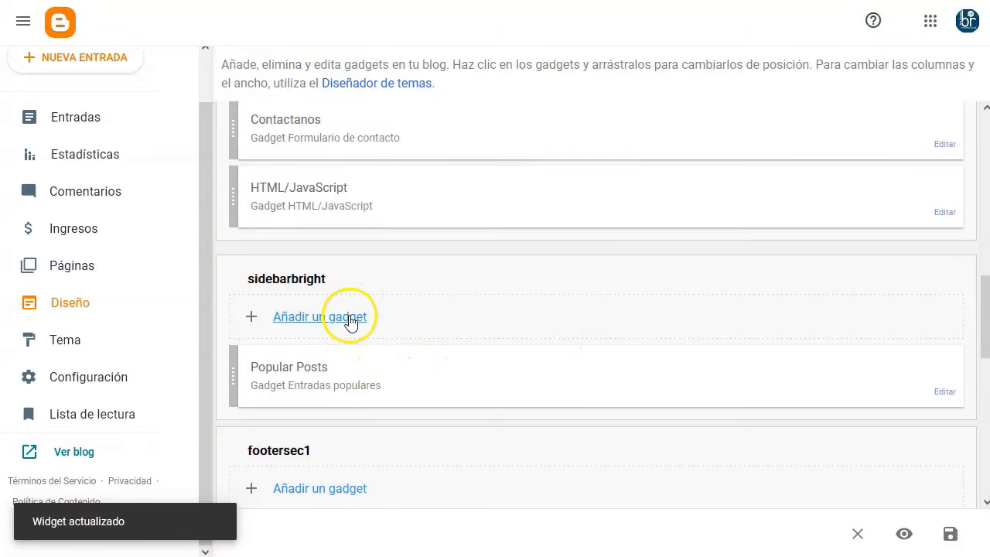
Step: Add an untitled HTML/JavaScript gadget to sidebarbright containing the copied 300x600 A-ADS iframe code and save it
{"action": "left_click", "coordinate": [350, 319]}
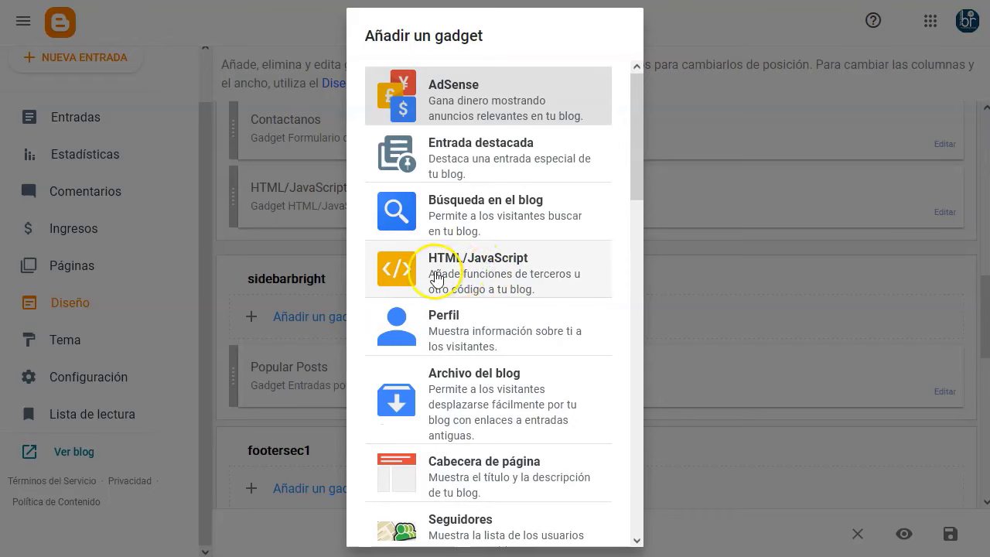
{"action": "left_click", "coordinate": [437, 278]}
{"action": "left_click", "coordinate": [435, 309]}
{"action": "key", "text": "ctrl+v"}
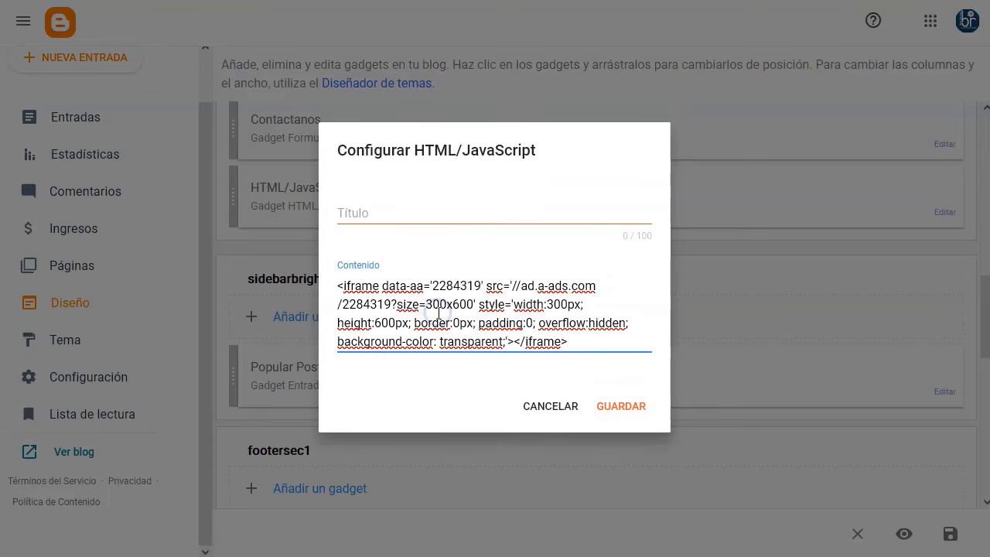
{"action": "left_click", "coordinate": [623, 407]}
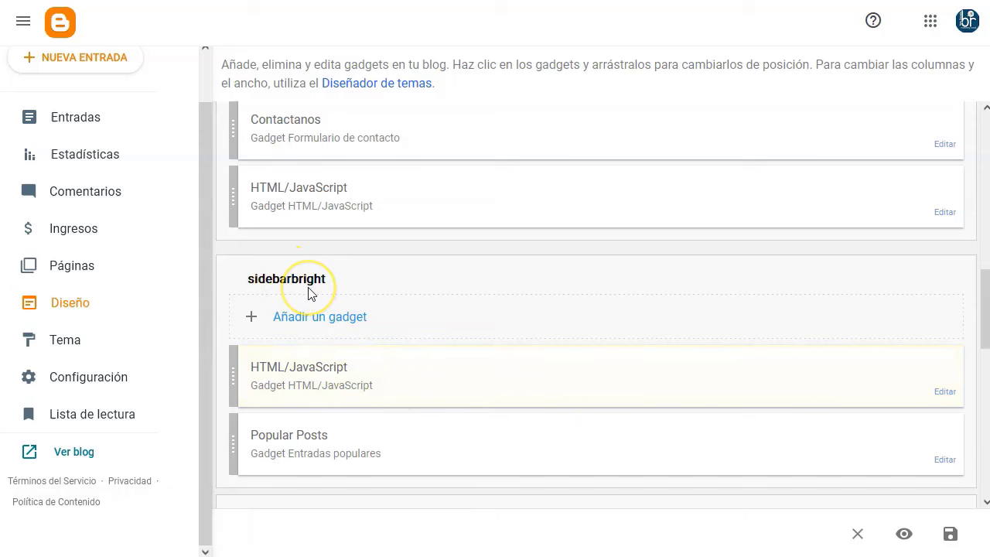
Step: Open the blog in a new private window and examine the 300x600 ad block beside the posts
{"action": "right_click", "coordinate": [82, 461]}
{"action": "left_click", "coordinate": [193, 126]}
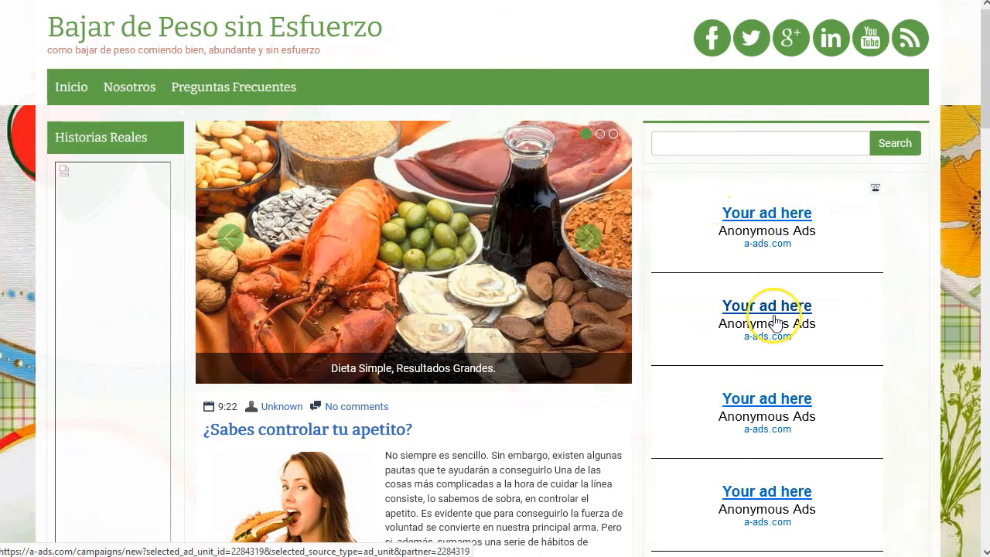
{"action": "scroll", "coordinate": [773, 323], "scroll_direction": "down", "scroll_amount": 4}
{"action": "scroll", "coordinate": [776, 323], "scroll_direction": "up", "scroll_amount": 4}
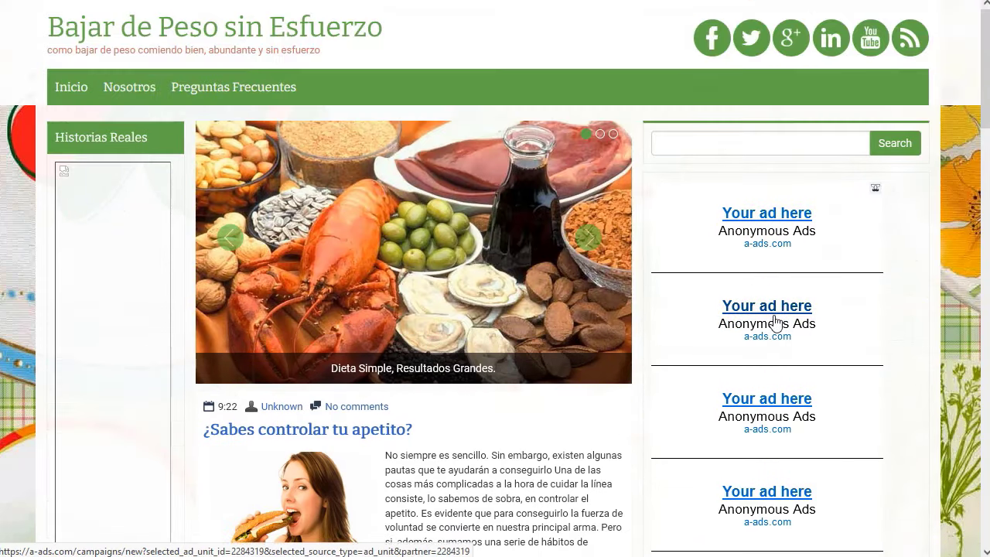
{"action": "scroll", "coordinate": [770, 317], "scroll_direction": "down", "scroll_amount": 2}
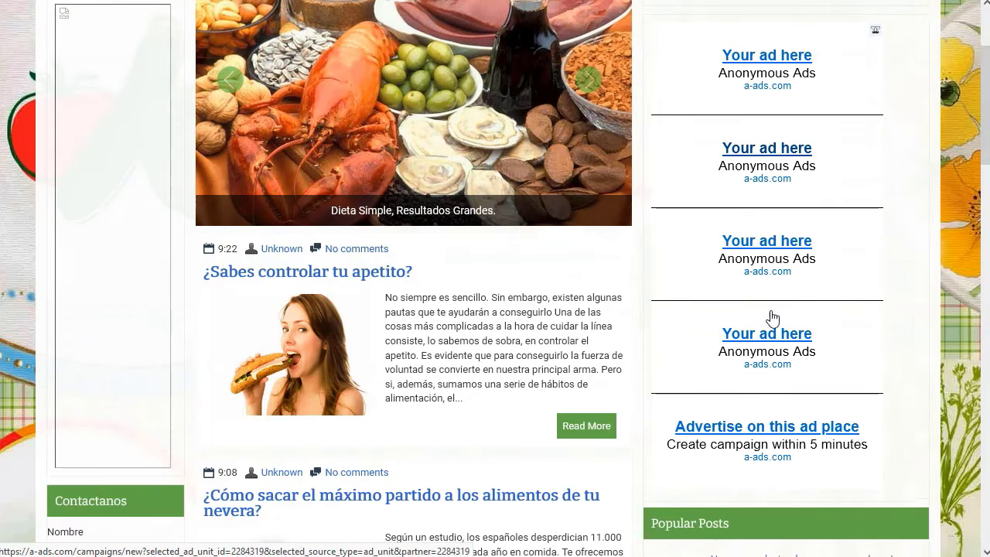
{"action": "scroll", "coordinate": [777, 372], "scroll_direction": "up", "scroll_amount": 2}
{"action": "scroll", "coordinate": [783, 416], "scroll_direction": "down", "scroll_amount": 4}
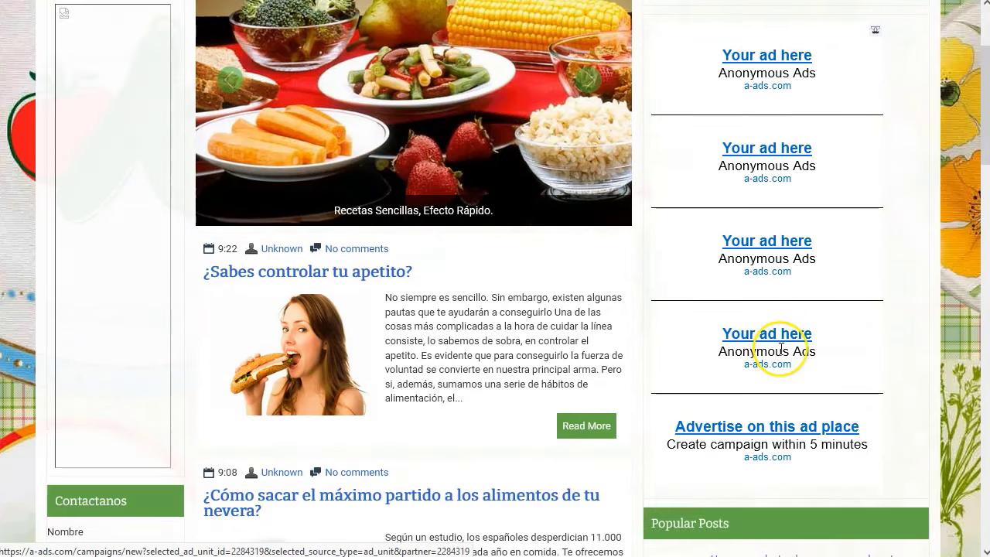
{"action": "scroll", "coordinate": [779, 341], "scroll_direction": "up", "scroll_amount": 4}
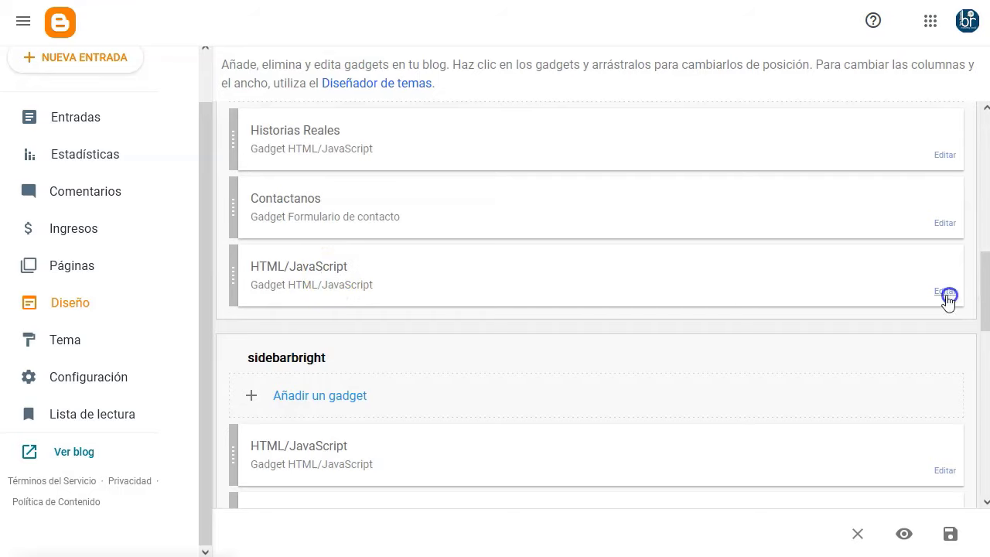
Step: Check the banner dimensions in the sidebarbleft HTML/JavaScript gadget's code, leave it unchanged, and switch back to A-ADS
{"action": "left_click", "coordinate": [947, 294]}
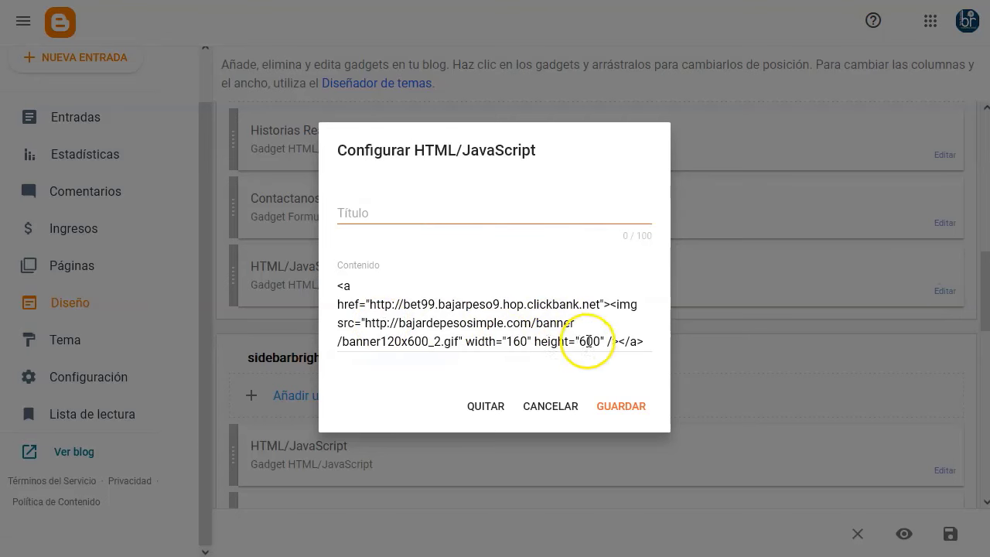
{"action": "left_click", "coordinate": [554, 408]}
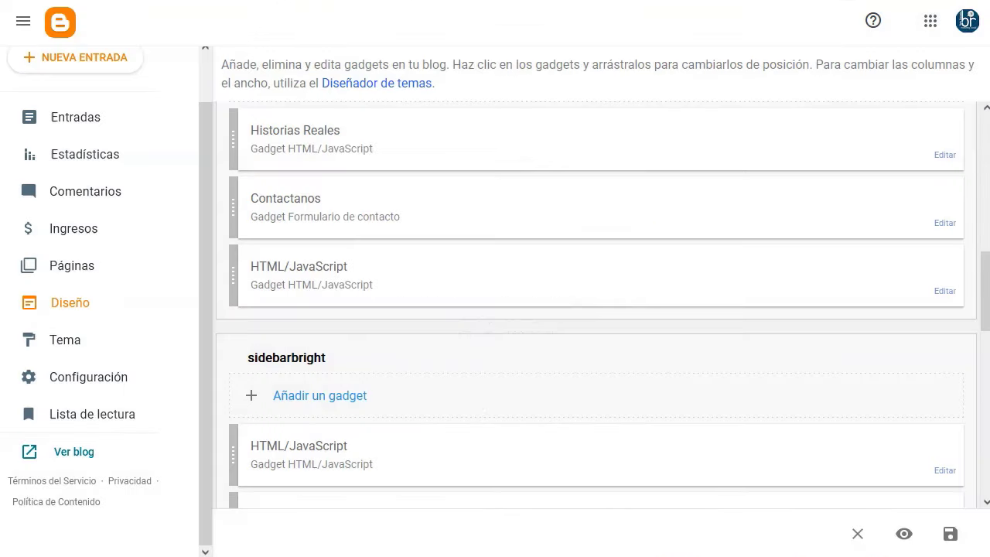
{"action": "key", "text": "ctrl+Tab"}
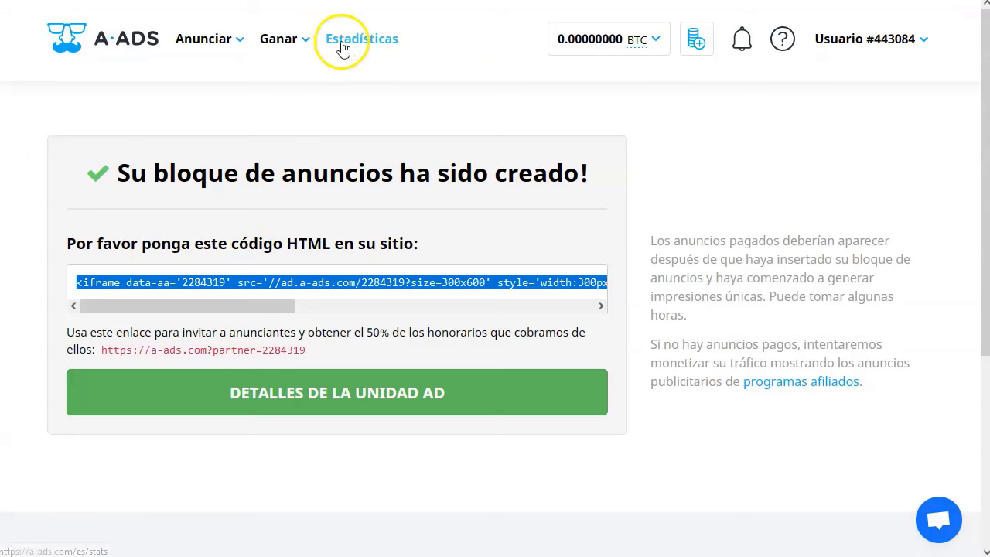
Step: Start another A-ADS ad block of type sitio, set its size to 160x600, and fill in the page URL
{"action": "left_click", "coordinate": [289, 43]}
{"action": "left_click", "coordinate": [367, 114]}
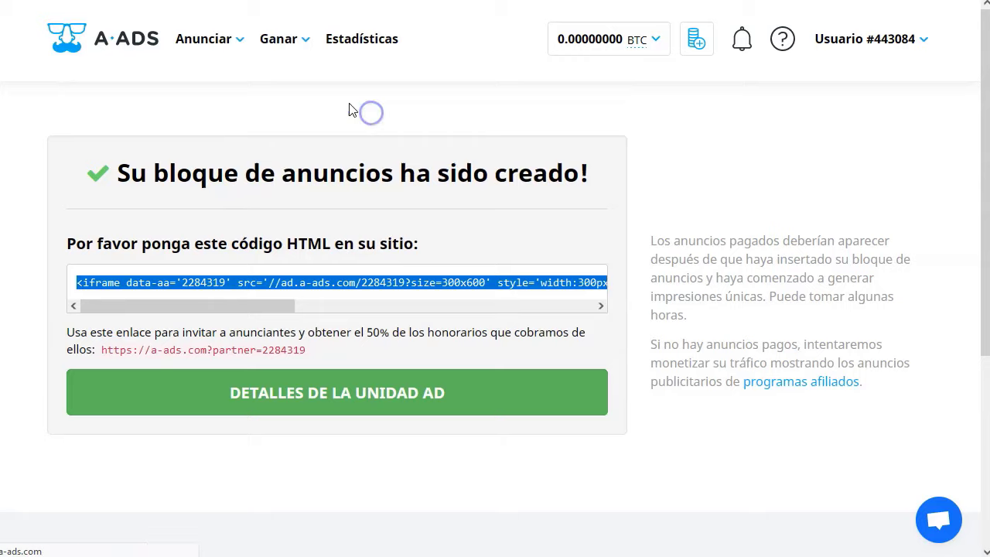
{"action": "scroll", "coordinate": [355, 370], "scroll_direction": "down", "scroll_amount": 3}
{"action": "left_click", "coordinate": [325, 219]}
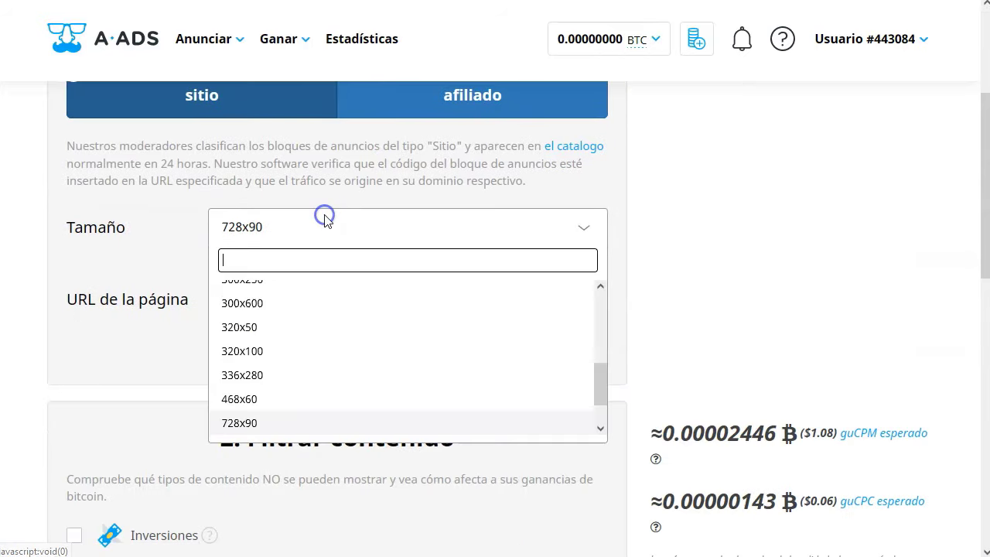
{"action": "scroll", "coordinate": [266, 386], "scroll_direction": "up", "scroll_amount": 4}
{"action": "left_click", "coordinate": [261, 389]}
{"action": "left_click", "coordinate": [449, 302]}
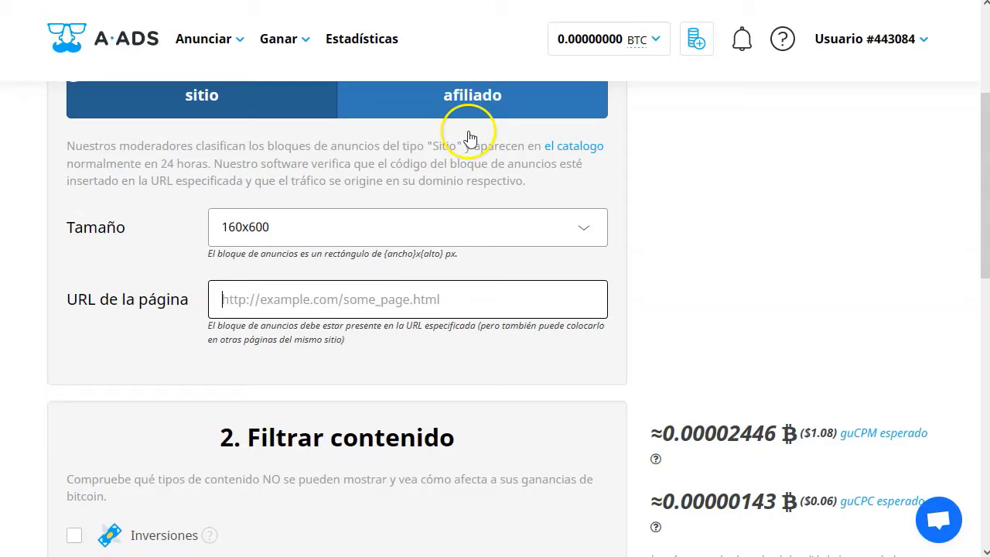
Step: Exclude HYIPs, high-risk investments and dubious ads, confirm the reCAPTCHA, and create the 160x600 ad block
{"action": "scroll", "coordinate": [239, 347], "scroll_direction": "down", "scroll_amount": 5}
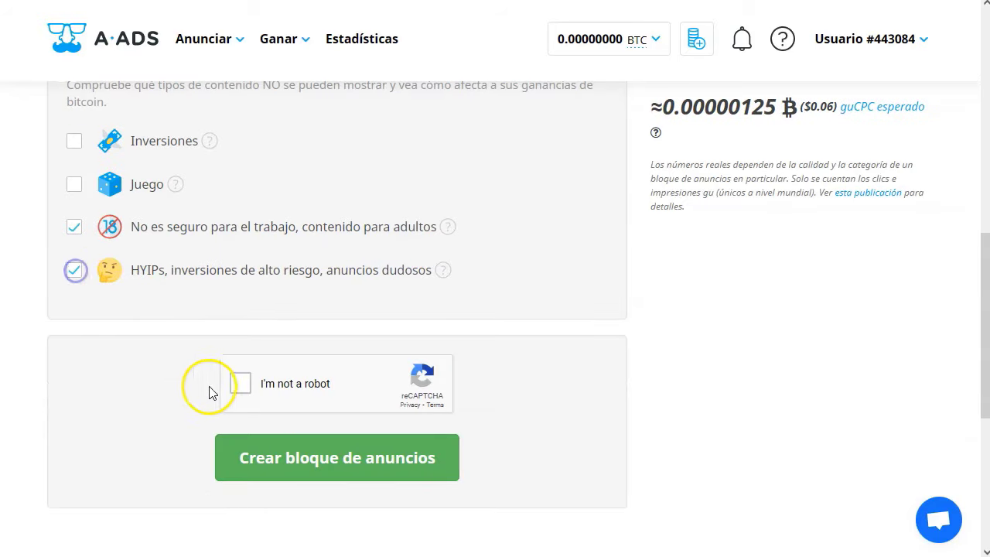
{"action": "left_click", "coordinate": [240, 384]}
{"action": "left_click", "coordinate": [347, 462]}
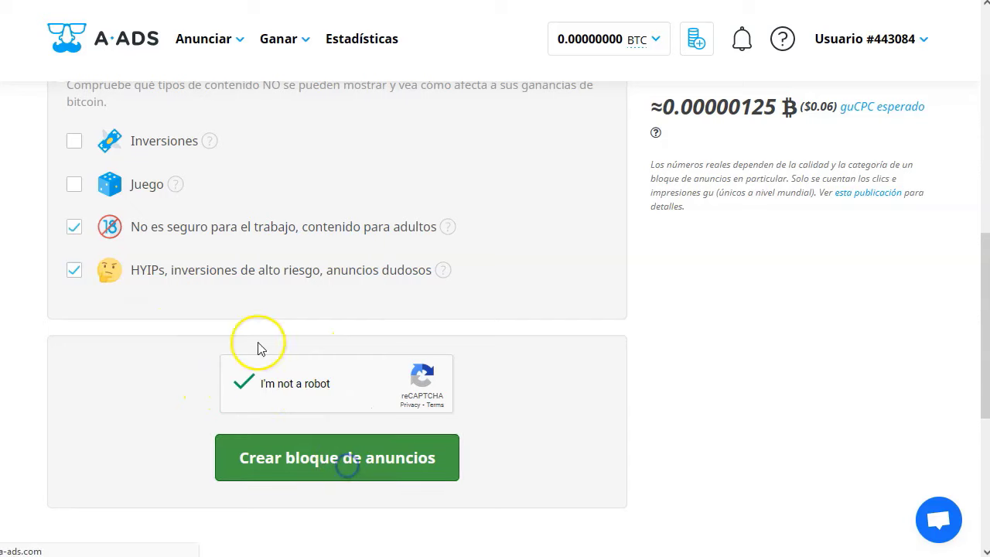
Step: Copy the 160x600 block's iframe code and save it in a new HTML/JavaScript gadget in Blogger's sidebarbleft section
{"action": "triple_click", "coordinate": [395, 283]}
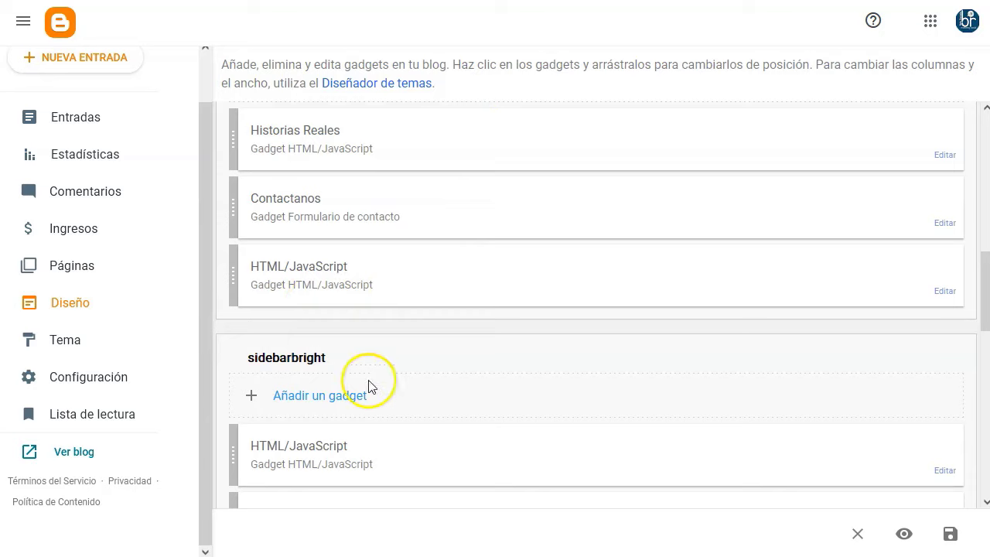
{"action": "scroll", "coordinate": [343, 367], "scroll_direction": "up", "scroll_amount": 2}
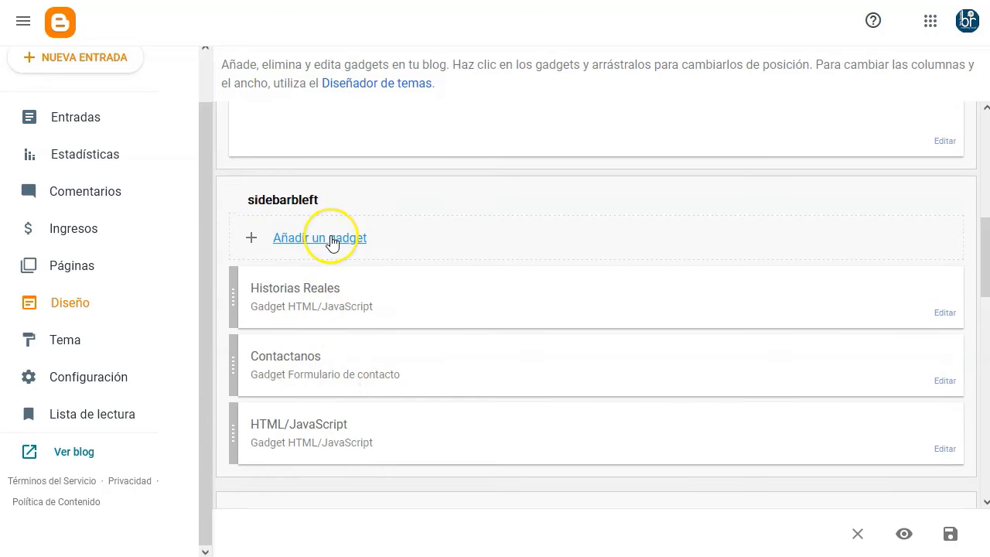
{"action": "left_click", "coordinate": [331, 242]}
{"action": "left_click", "coordinate": [459, 276]}
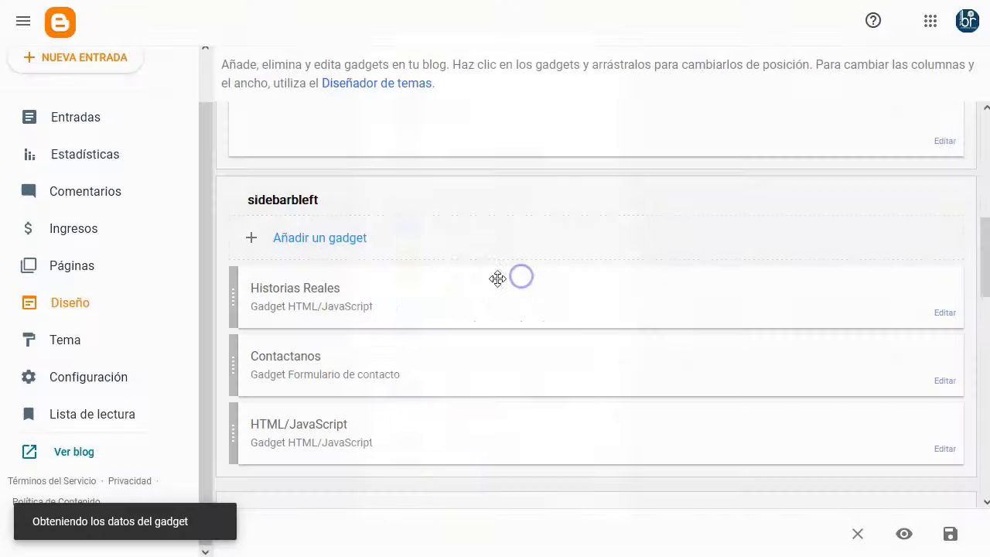
{"action": "left_click", "coordinate": [427, 312]}
{"action": "type", "text": "<iframe data-aa='2284321' src='//ad.a-ads.com/2284321?size=160x600' style='width:160px; height:600px; border:0px; padding:0; overflow:hidden; background-color: transparent;'></iframe>"}
{"action": "left_click", "coordinate": [622, 408]}
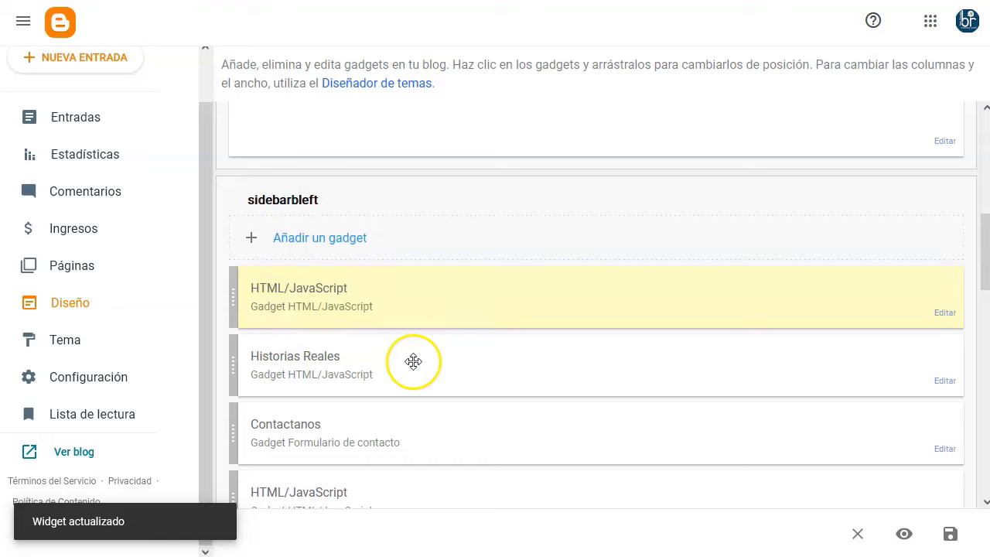
Step: Open the blog in a new private window and examine the ad blocks in both sidebars
{"action": "right_click", "coordinate": [81, 453]}
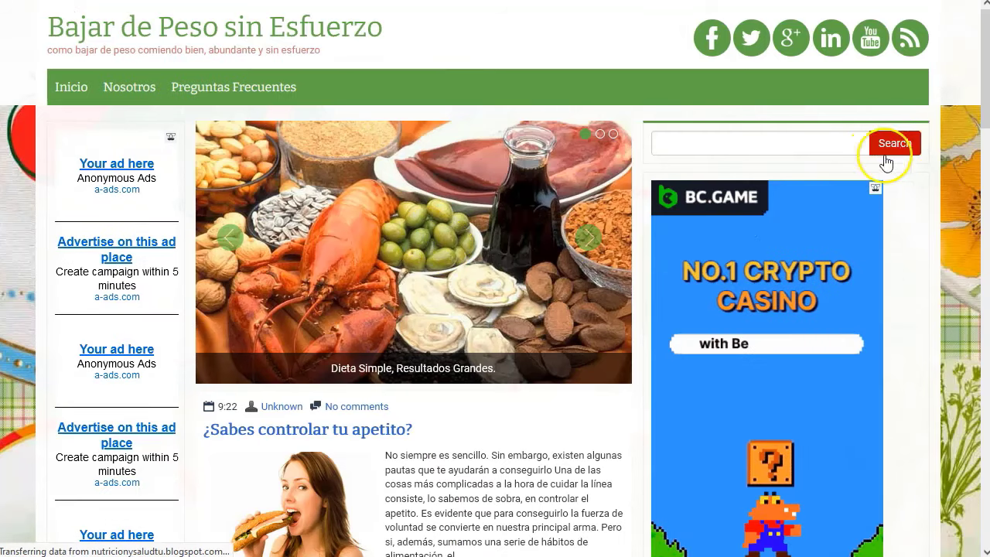
{"action": "scroll", "coordinate": [773, 263], "scroll_direction": "down", "scroll_amount": 5}
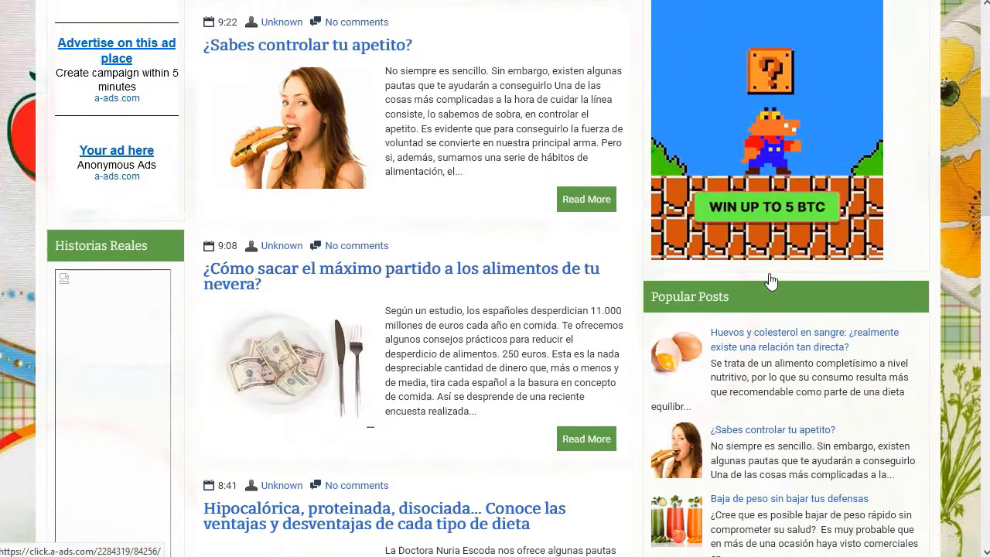
{"action": "scroll", "coordinate": [771, 283], "scroll_direction": "up", "scroll_amount": 2}
{"action": "scroll", "coordinate": [305, 332], "scroll_direction": "up", "scroll_amount": 3}
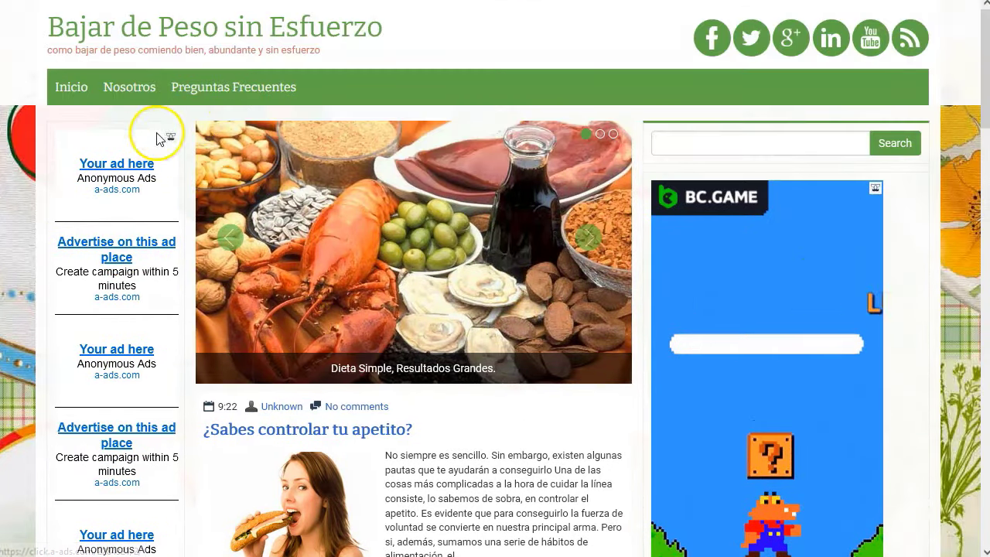
{"action": "scroll", "coordinate": [521, 301], "scroll_direction": "down", "scroll_amount": 7}
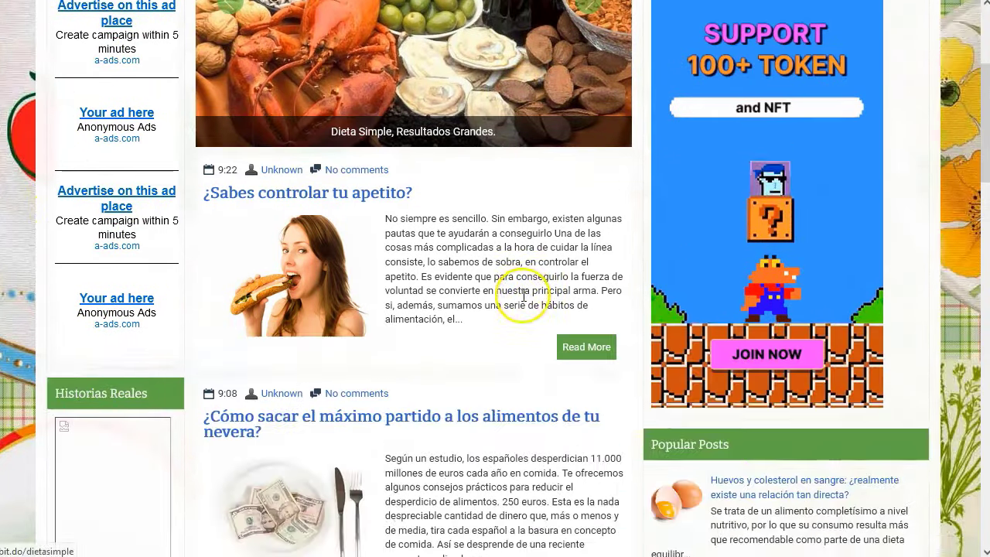
Step: Look over the blog's home page from the header to the lower posts to check how the ads sit beside the content
{"action": "scroll", "coordinate": [461, 358], "scroll_direction": "down", "scroll_amount": 8}
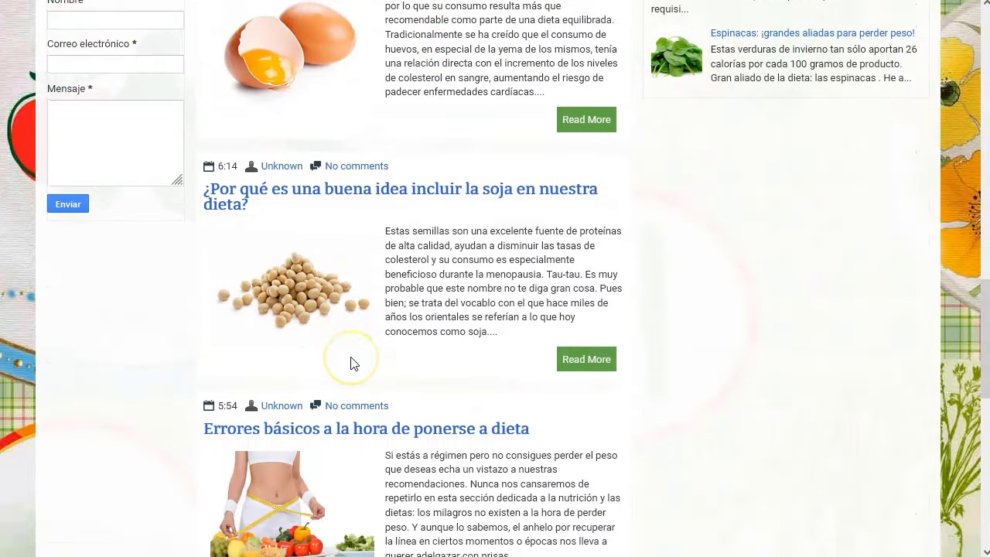
{"action": "scroll", "coordinate": [351, 364], "scroll_direction": "up", "scroll_amount": 15}
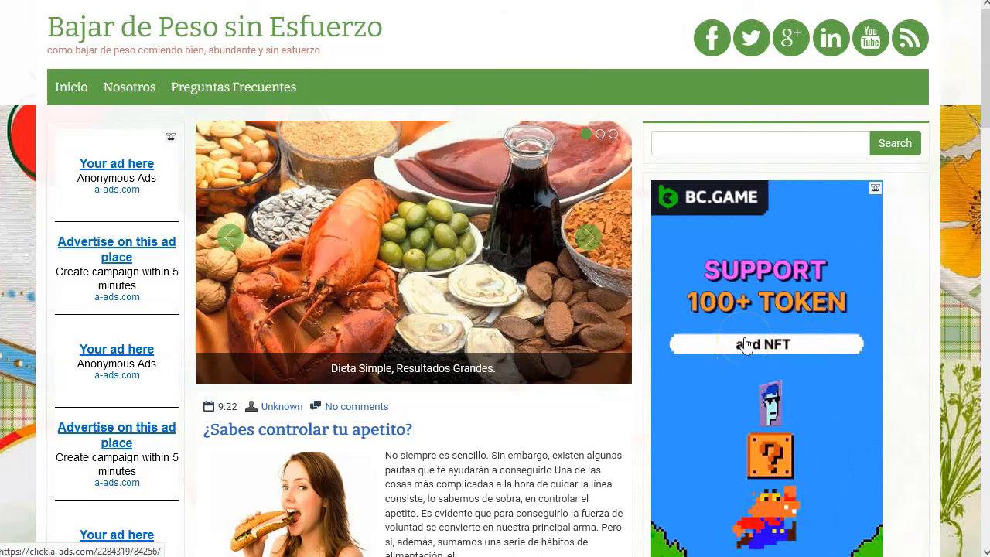
{"action": "left_click", "coordinate": [485, 292]}
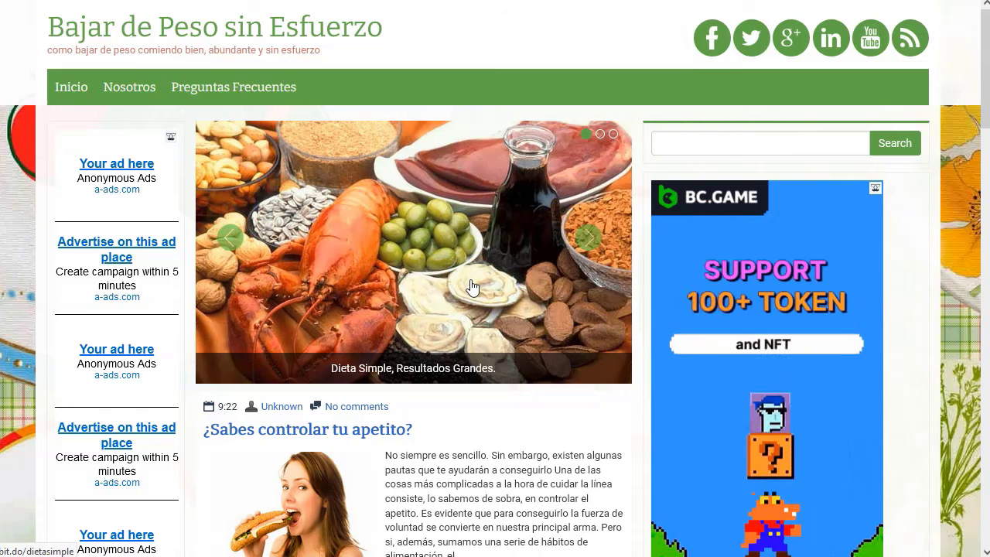
Step: Switch back to A-ADS and open the list of ad blocks in the account dashboard
{"action": "left_click", "coordinate": [111, 249]}
{"action": "left_click", "coordinate": [393, 263]}
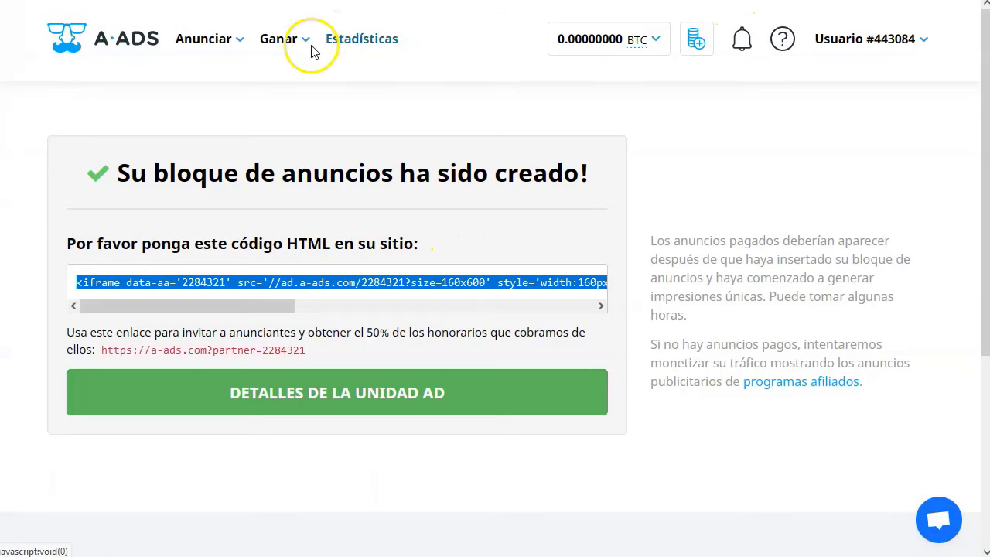
{"action": "left_click", "coordinate": [850, 39]}
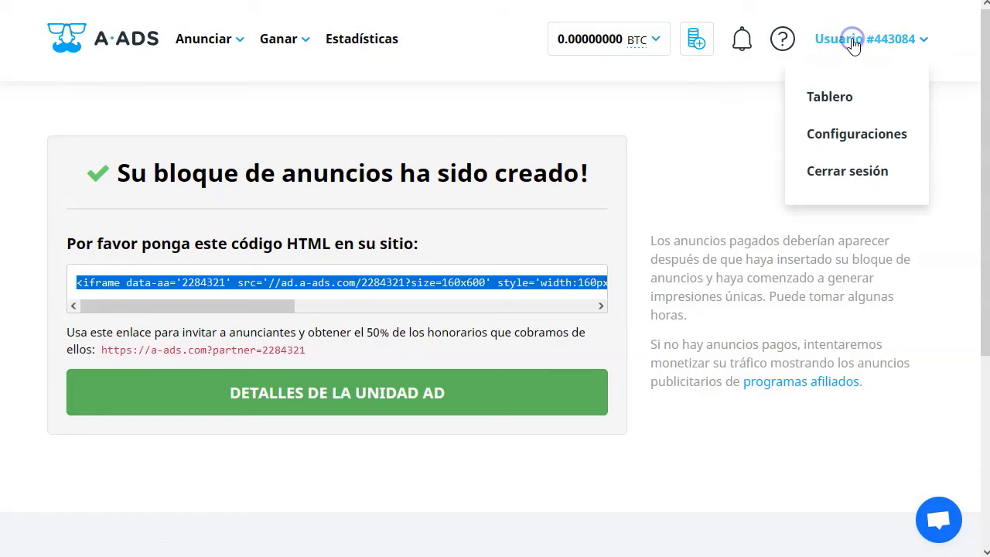
{"action": "left_click", "coordinate": [829, 99]}
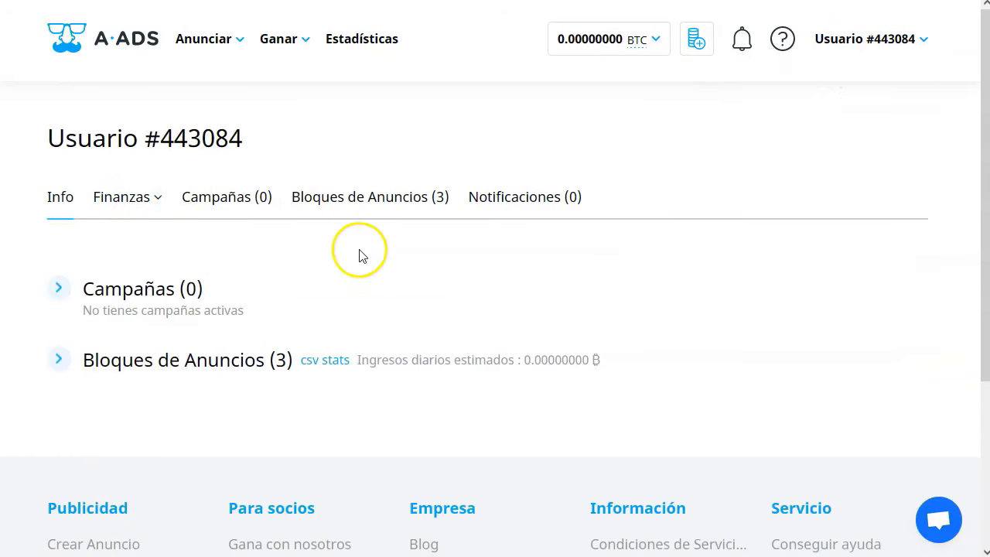
{"action": "left_click", "coordinate": [261, 317]}
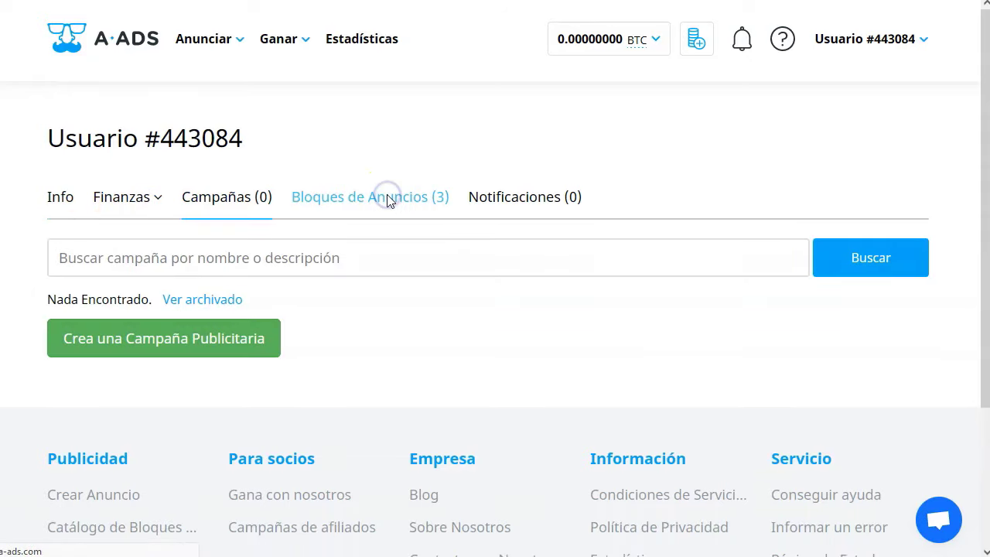
{"action": "left_click", "coordinate": [389, 198]}
Step: Examine the site, estimated daily earnings, status and available actions of each ad block in the list
{"action": "scroll", "coordinate": [387, 317], "scroll_direction": "down", "scroll_amount": 2}
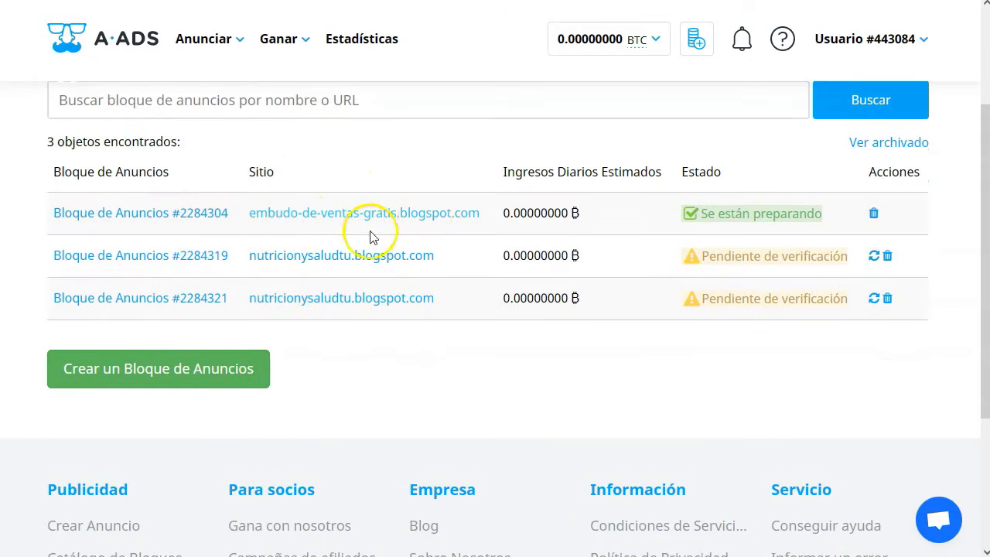
{"action": "mouse_move", "coordinate": [755, 232]}
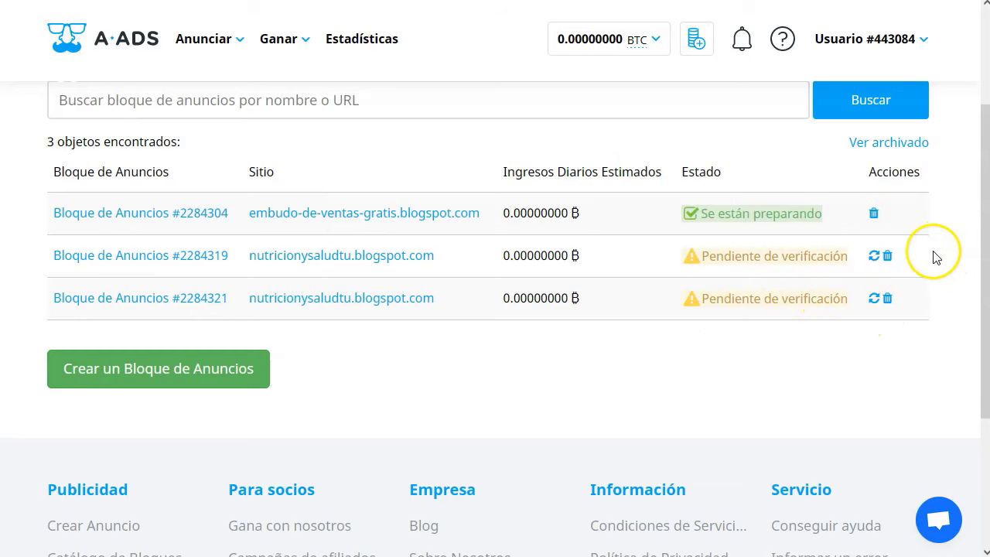
{"action": "scroll", "coordinate": [510, 374], "scroll_direction": "up", "scroll_amount": 2}
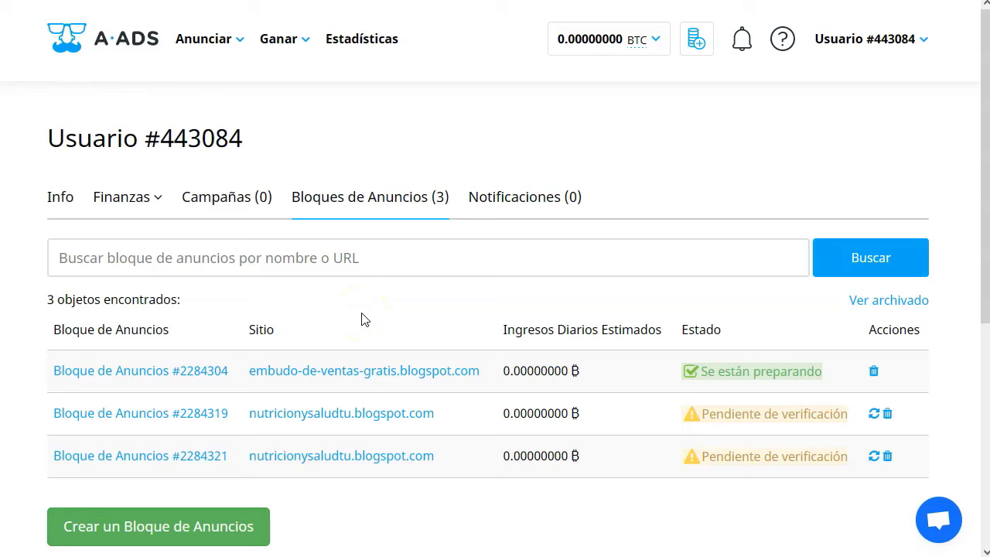
{"action": "left_click", "coordinate": [345, 322]}
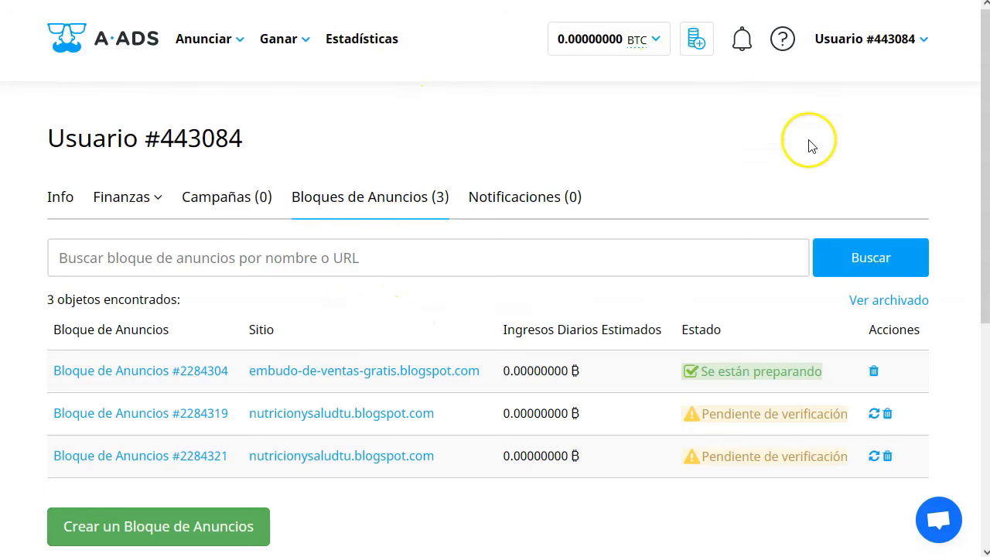
{"action": "scroll", "coordinate": [244, 169], "scroll_direction": "down", "scroll_amount": 1}
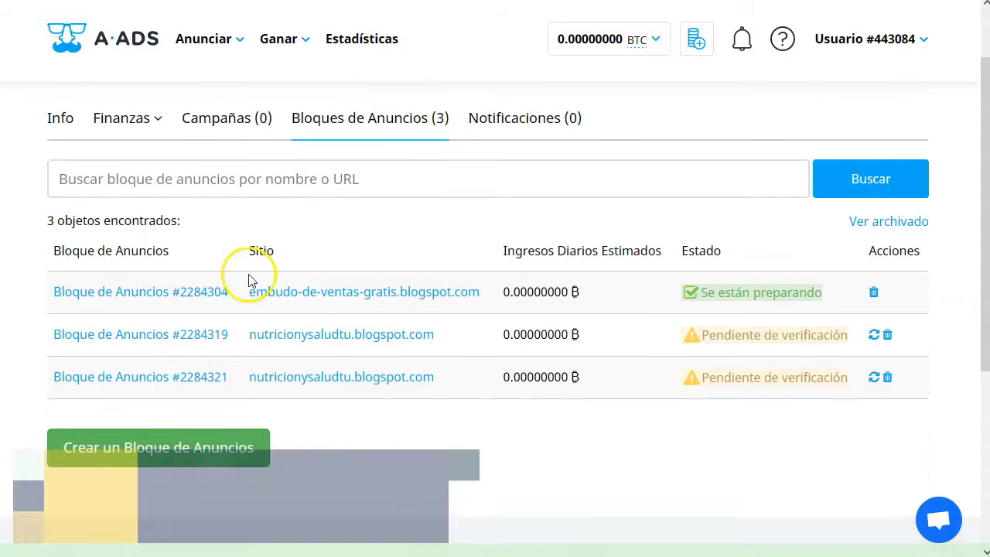
{"action": "scroll", "coordinate": [366, 441], "scroll_direction": "up", "scroll_amount": 1}
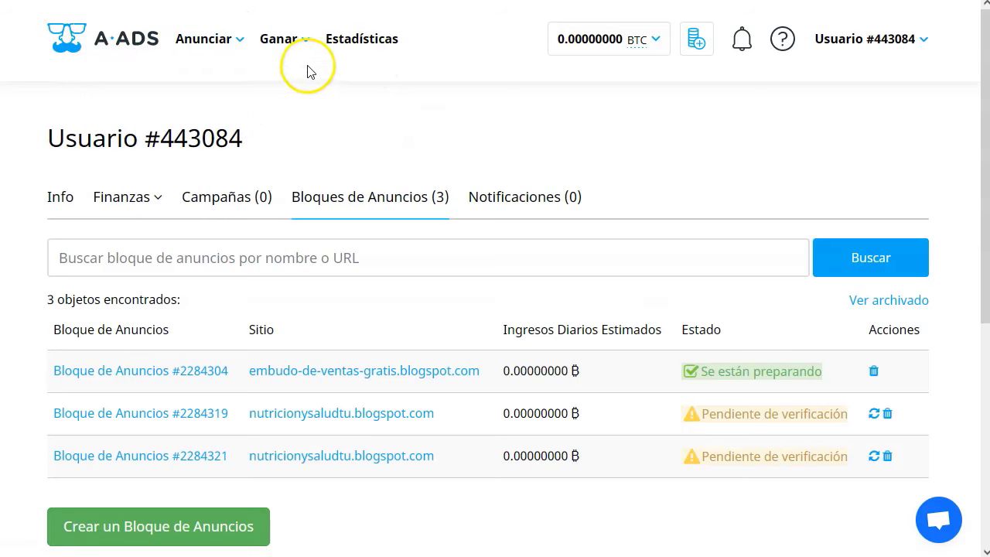
{"action": "scroll", "coordinate": [410, 230], "scroll_direction": "down", "scroll_amount": 4}
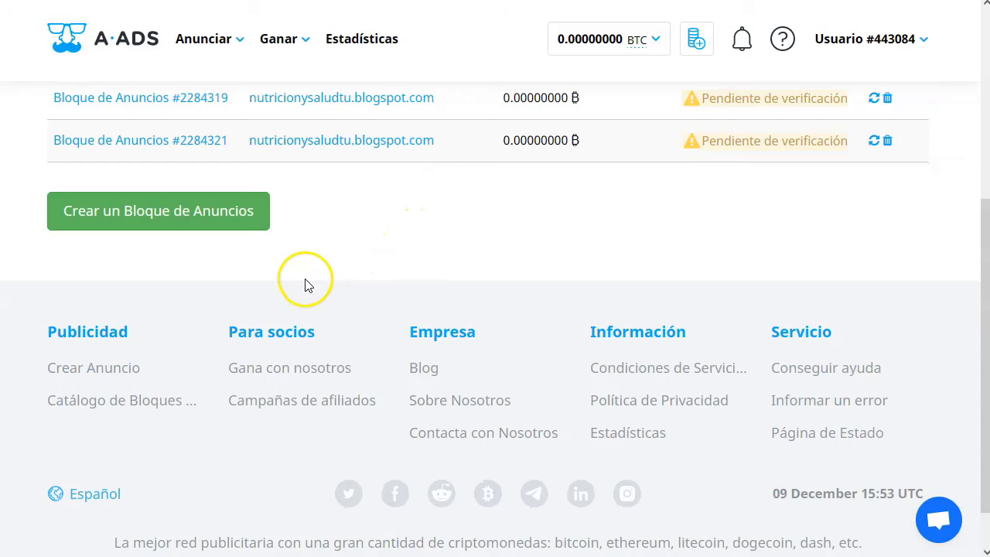
{"action": "scroll", "coordinate": [306, 285], "scroll_direction": "up", "scroll_amount": 3}
{"action": "scroll", "coordinate": [313, 286], "scroll_direction": "up", "scroll_amount": 1}
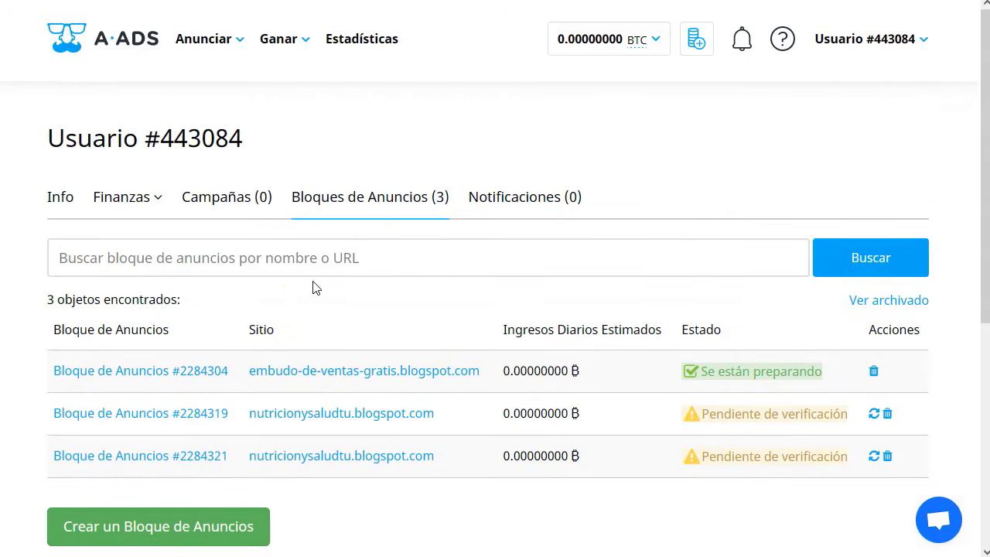
Step: View the A-ADS Bitcoin referral program page, and return to the account dashboard and reload it
{"action": "left_click", "coordinate": [285, 39]}
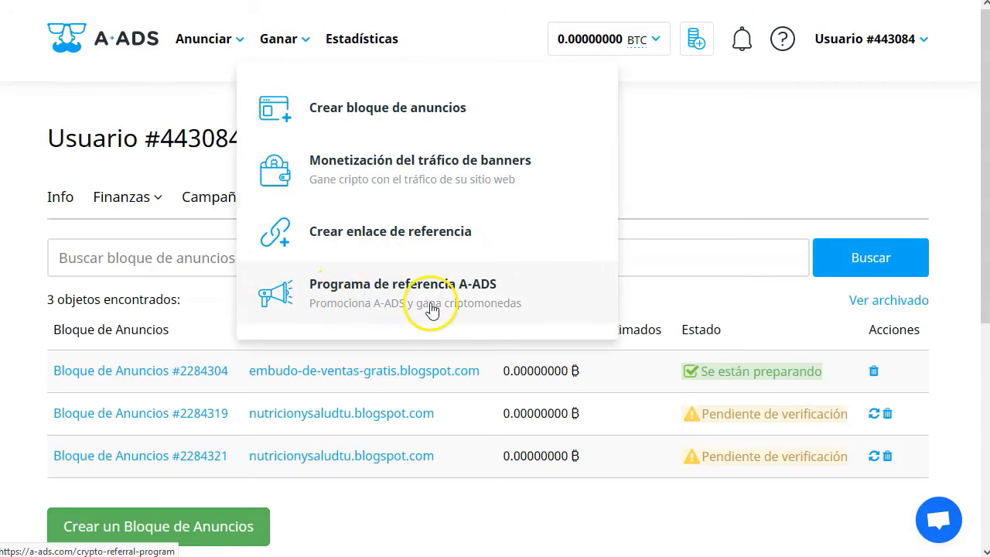
{"action": "left_click", "coordinate": [369, 231]}
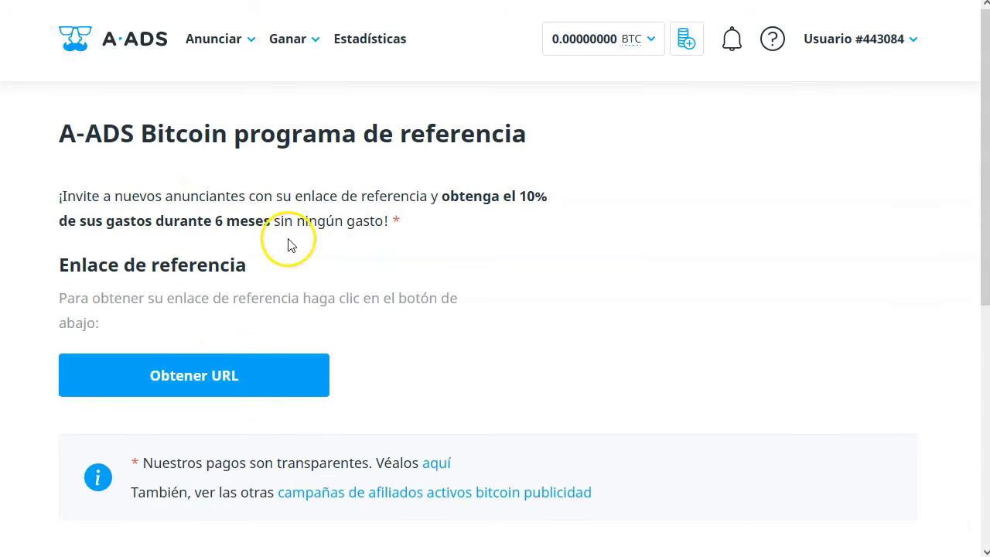
{"action": "left_click", "coordinate": [315, 42]}
{"action": "left_click", "coordinate": [380, 307]}
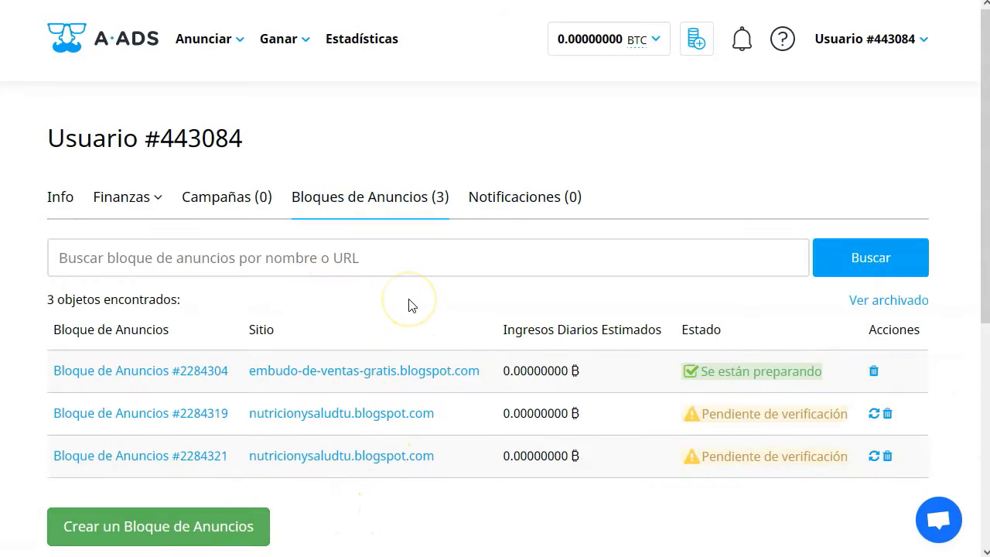
{"action": "key", "text": "F5"}
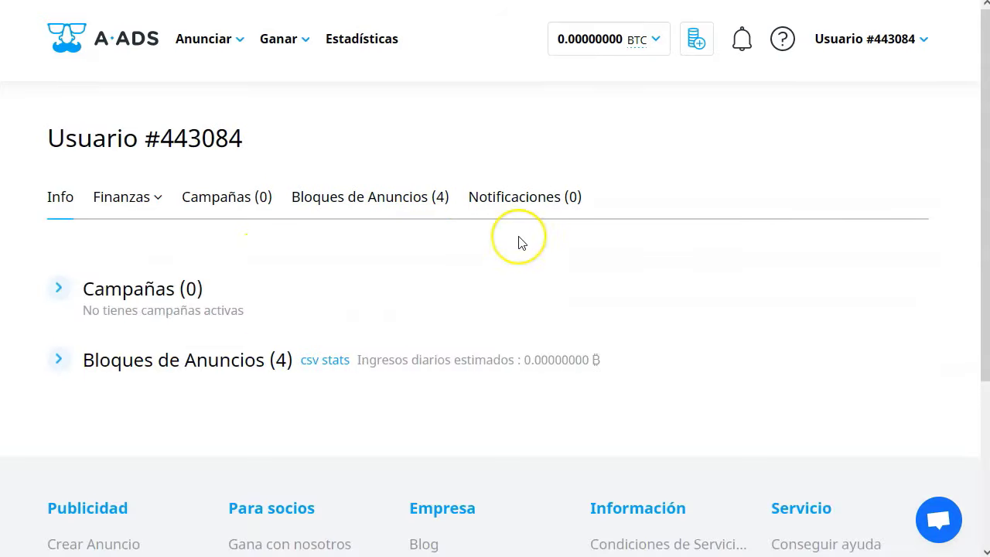